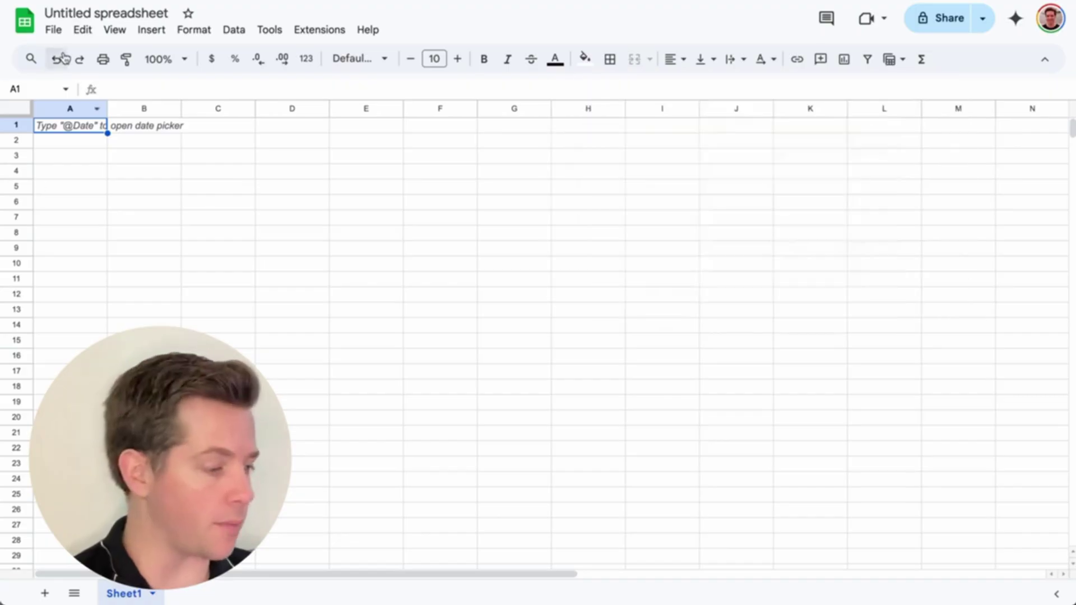
- Examine the Domain column of the All-Live-Hubspot-Messages-Sites sheet down to its last filled row, and return toward the start
click(102, 15)
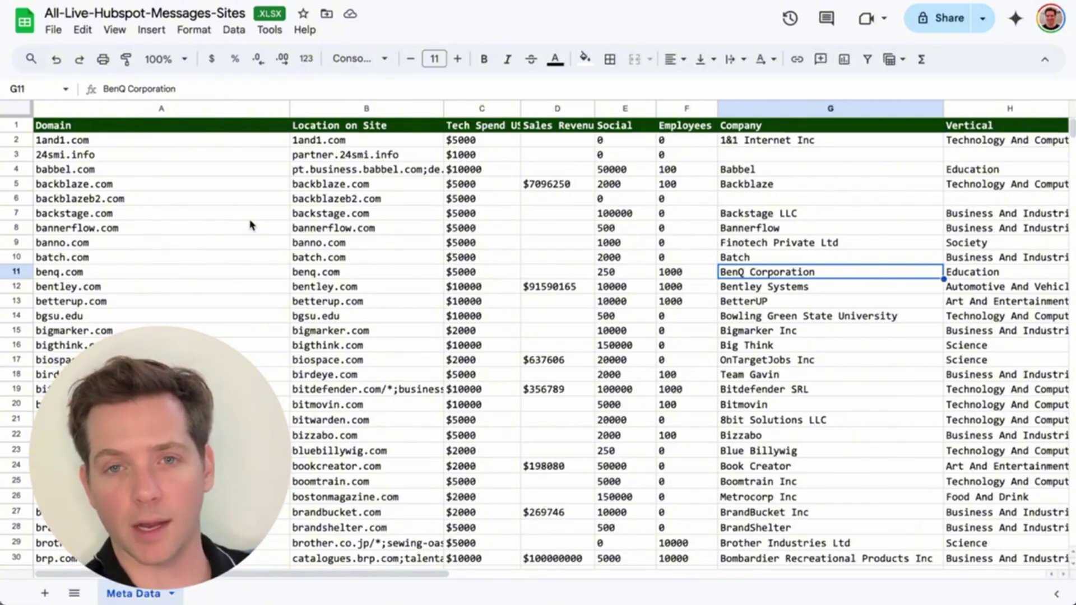
click(205, 125)
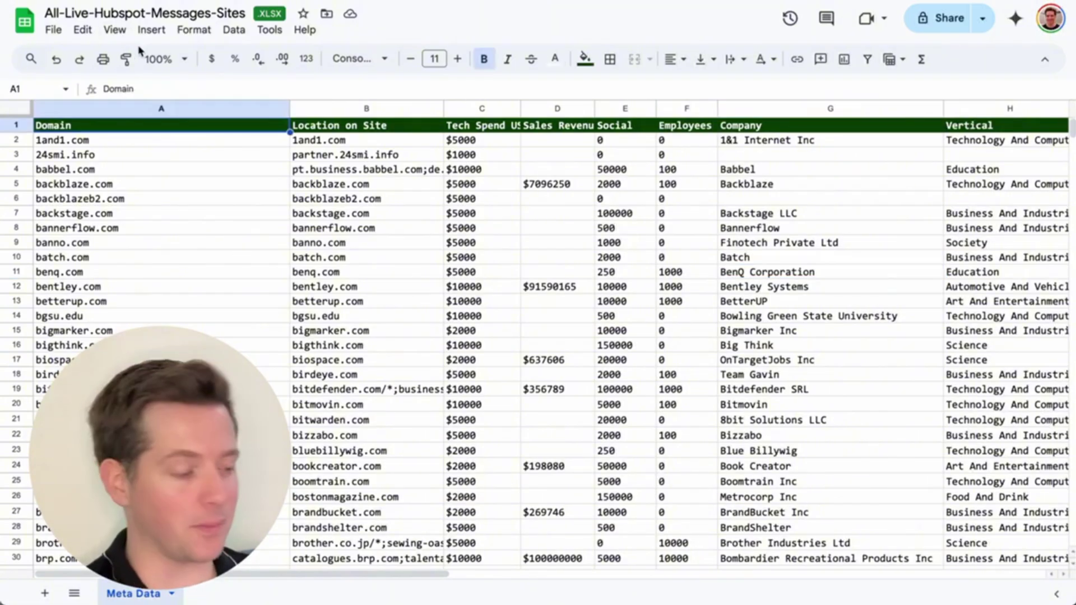
key(ctrl+Down)
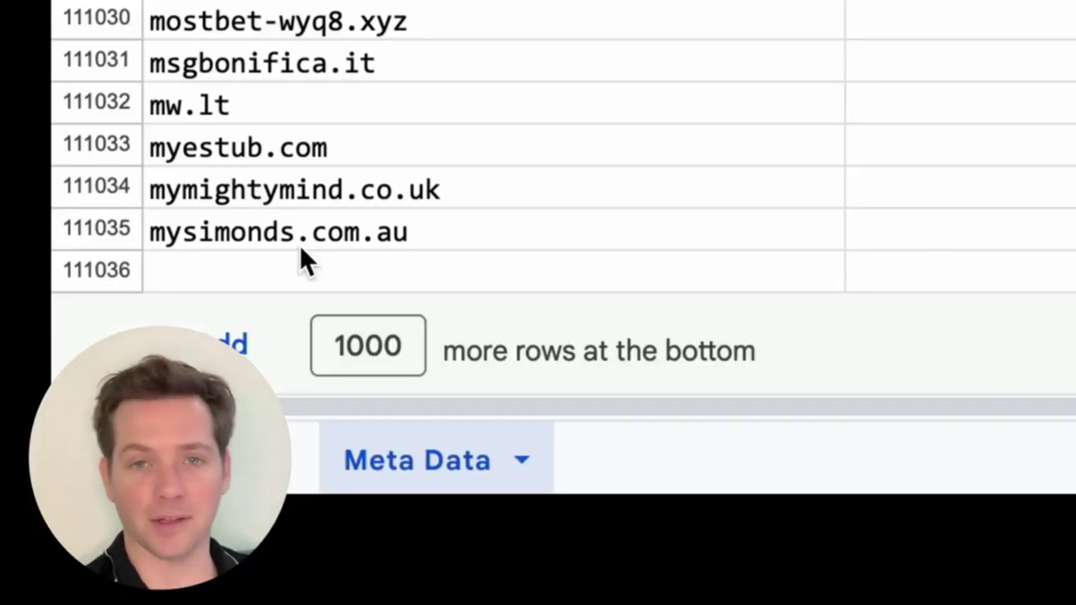
click(301, 241)
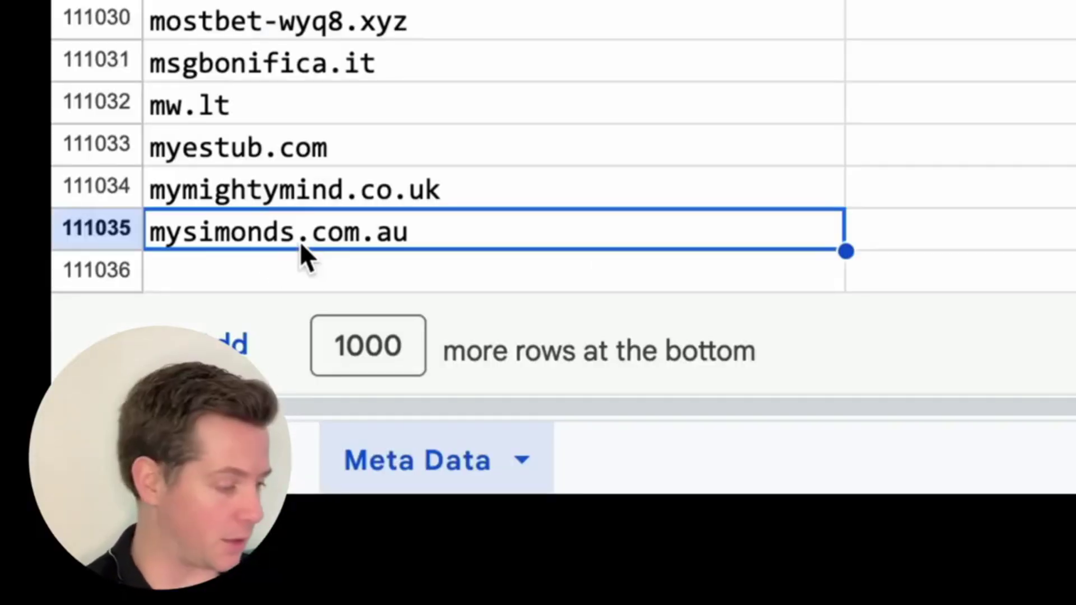
scroll(299, 241, up, 15)
scroll(448, 196, up, 5)
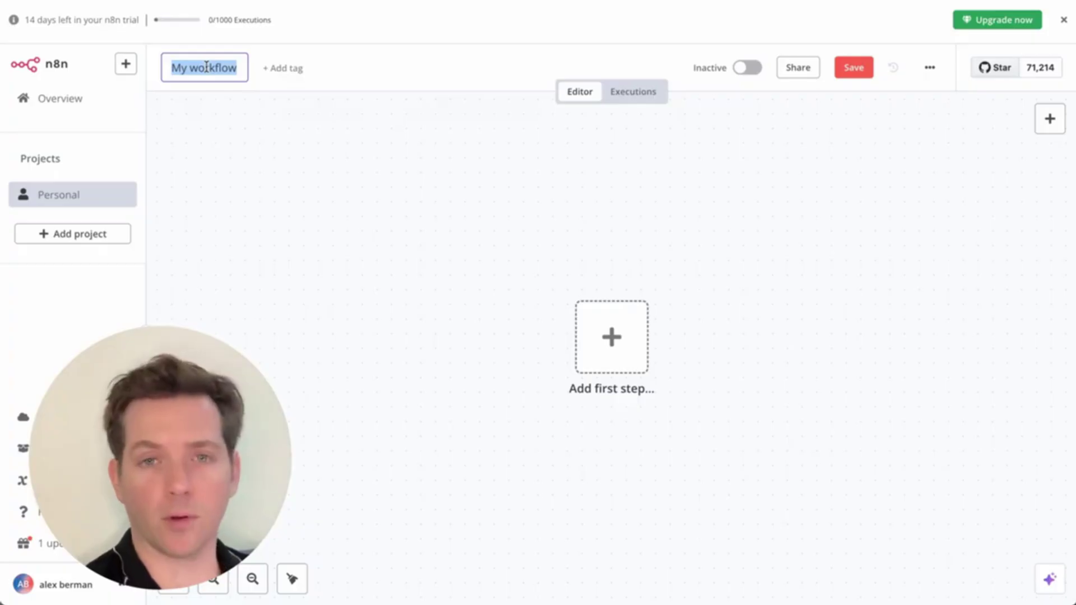
- Name the new n8n workflow "lead-qualifyer"
text(lead-qualif)
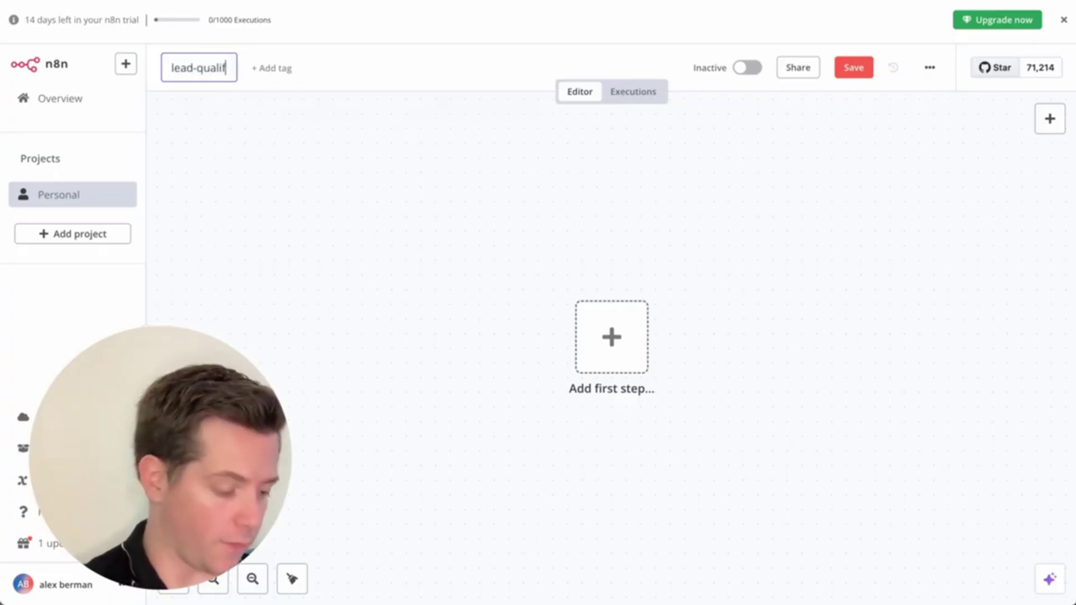
text(yer)
key(Return)
- Add a manual trigger to the workflow and connect a Google Sheets "Get row(s) in sheet" node after it
drag(811, 220, 587, 321)
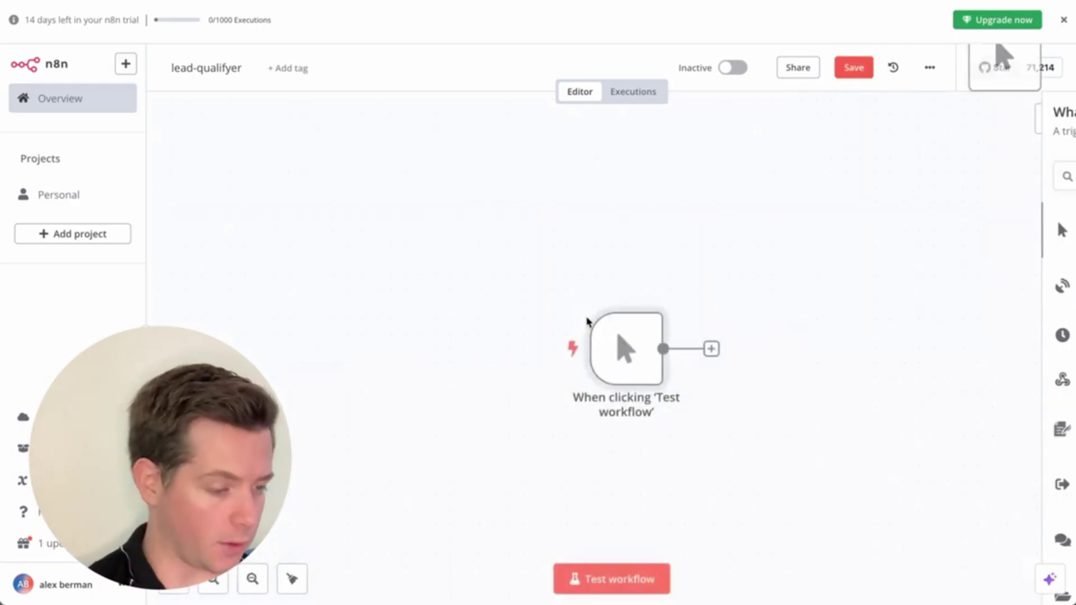
click(638, 262)
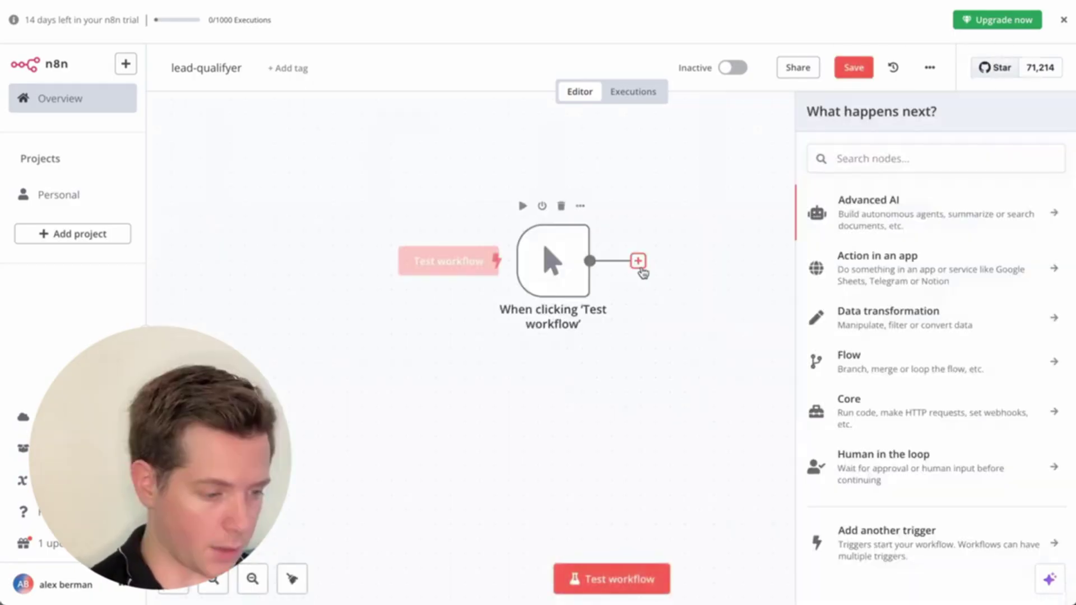
click(881, 260)
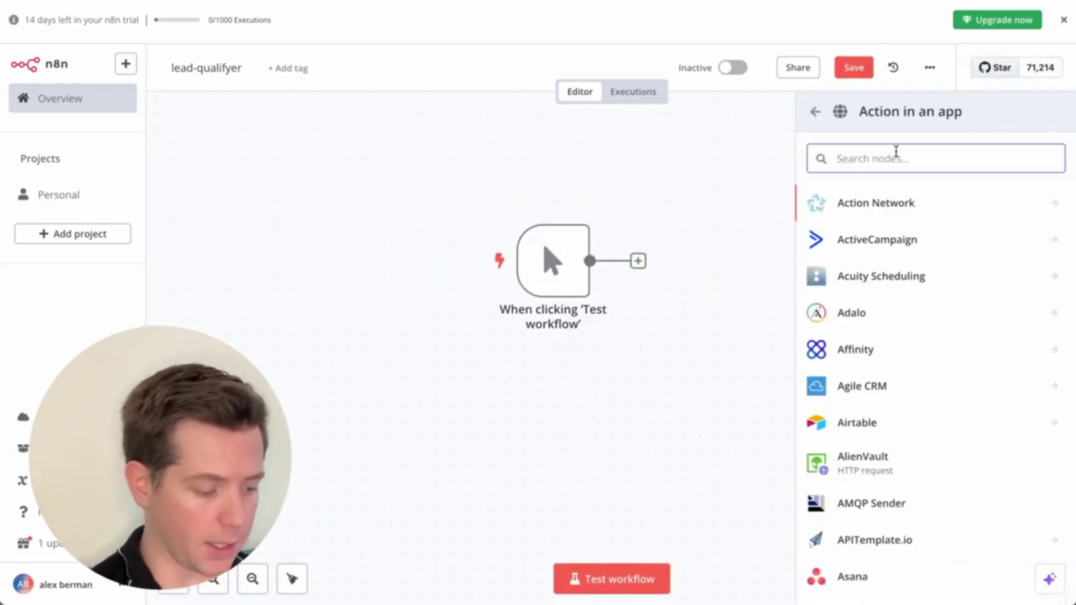
text(google sh)
click(935, 215)
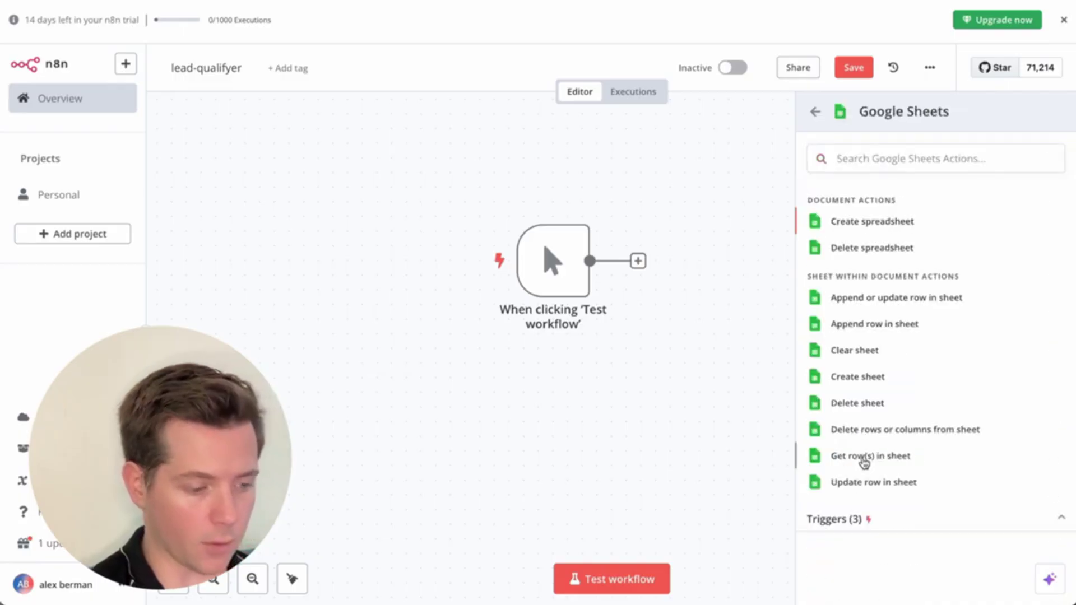
click(814, 453)
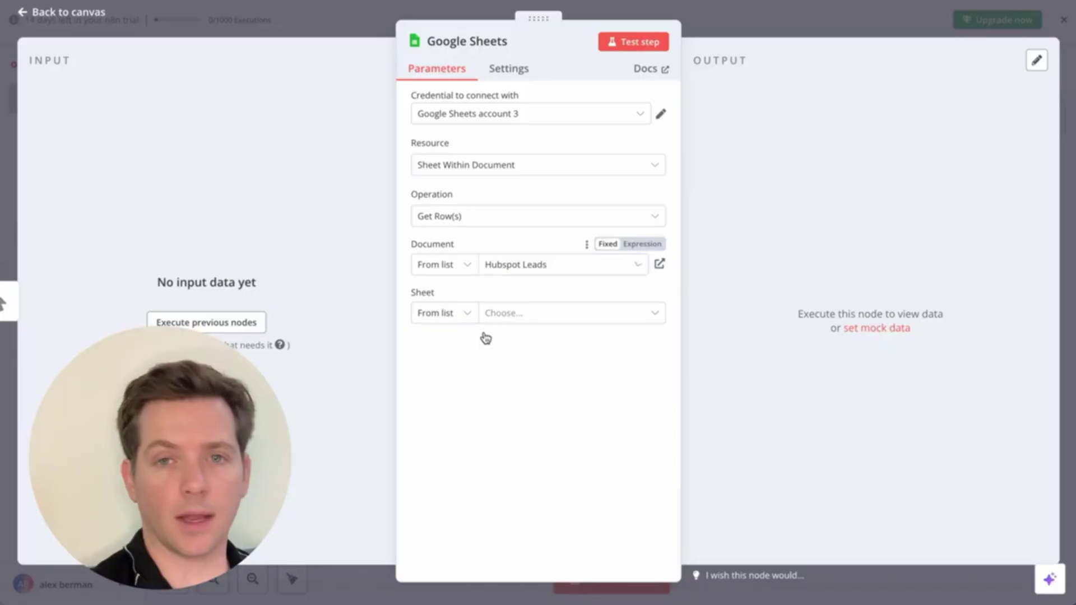
- Choose Sheet1 of the Hubspot Leads document as the Google Sheets source and test the node
click(485, 337)
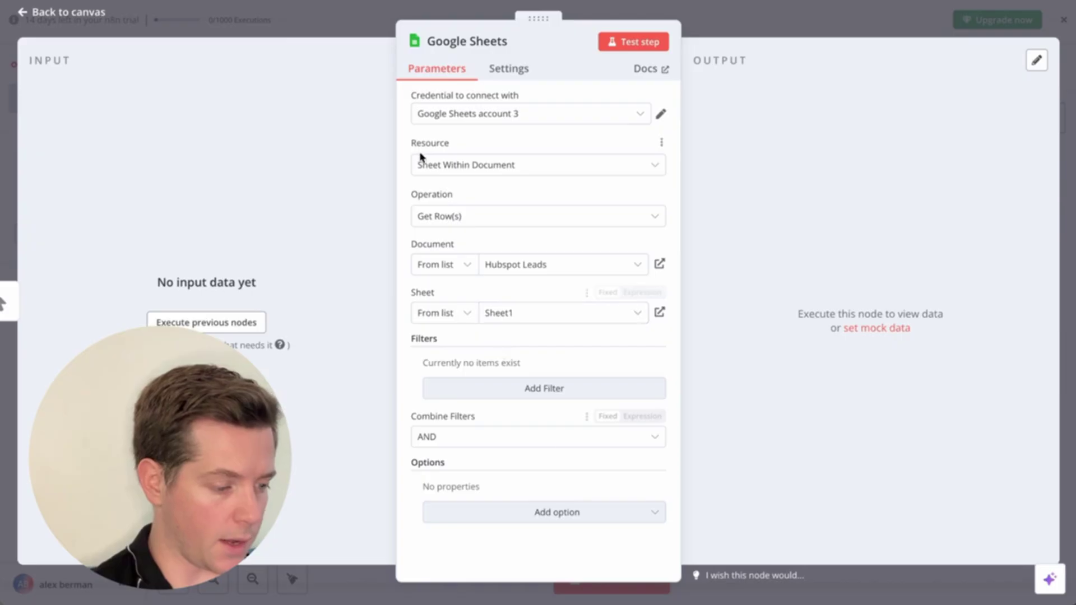
click(629, 40)
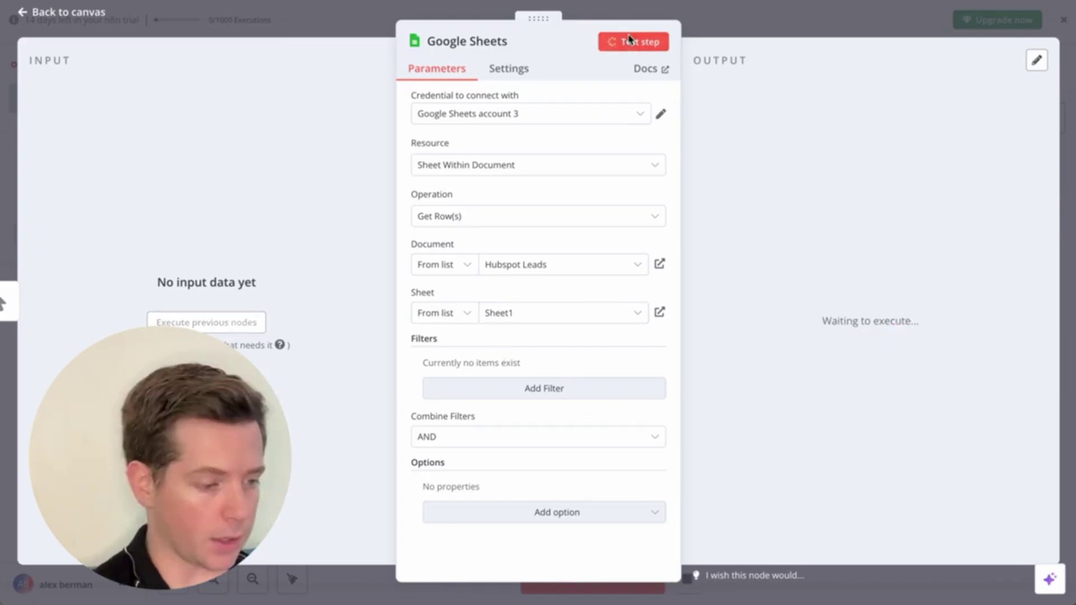
scroll(813, 336, down, 5)
scroll(885, 314, up, 5)
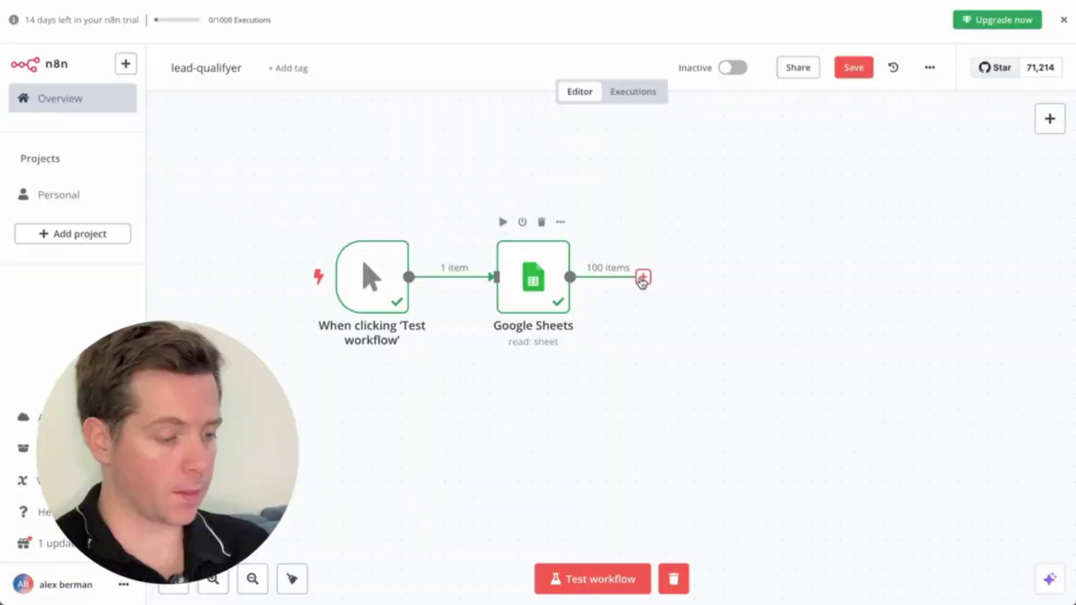
- Add and test a Loop Over Items (Split in Batches) node after the Google Sheets node, and add a Wait node
click(642, 277)
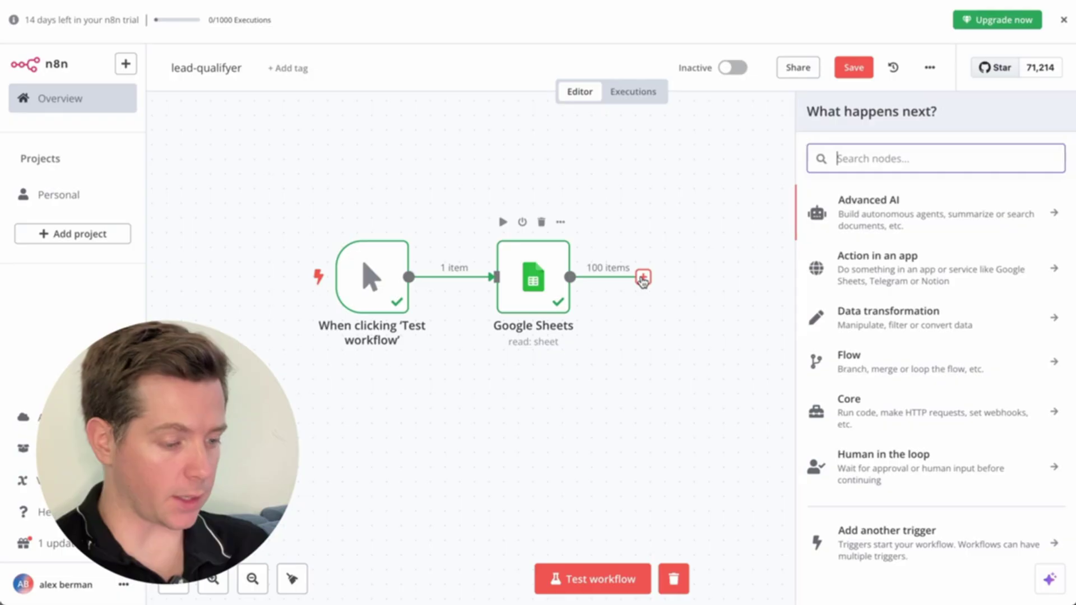
text(split)
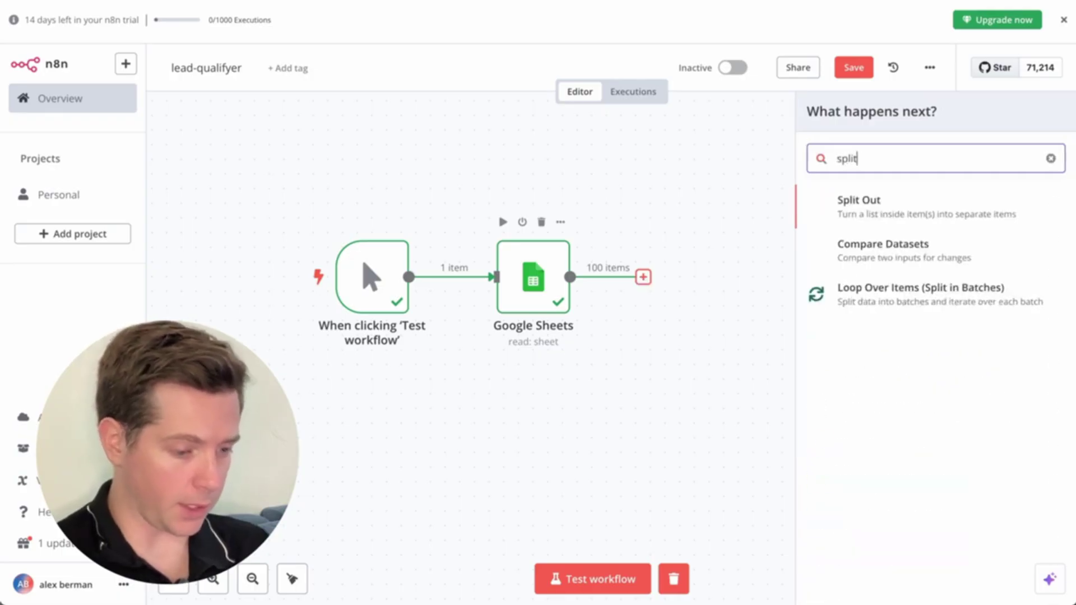
click(840, 294)
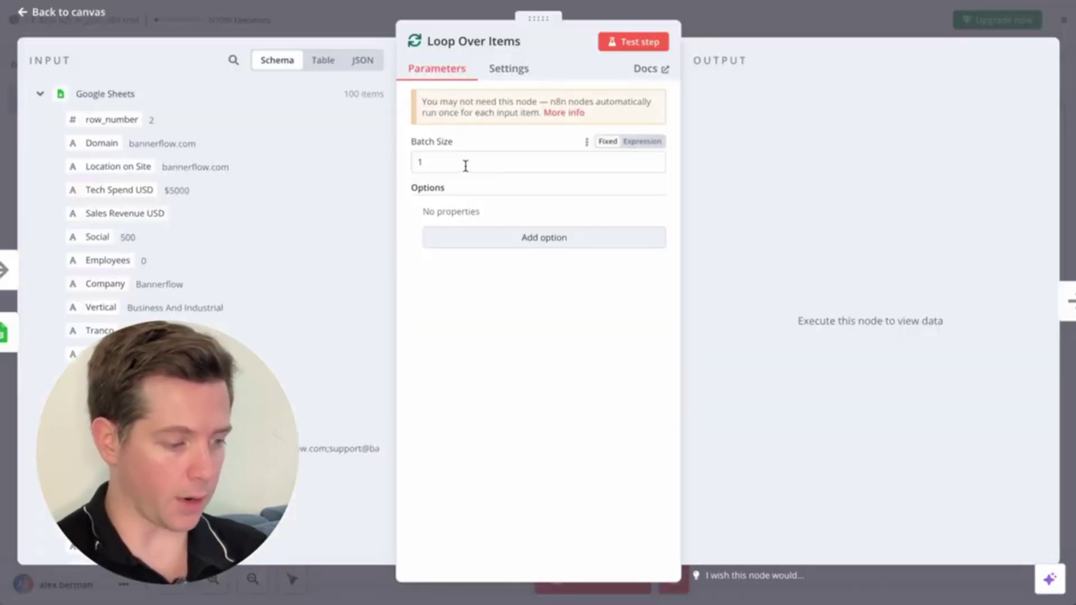
click(646, 44)
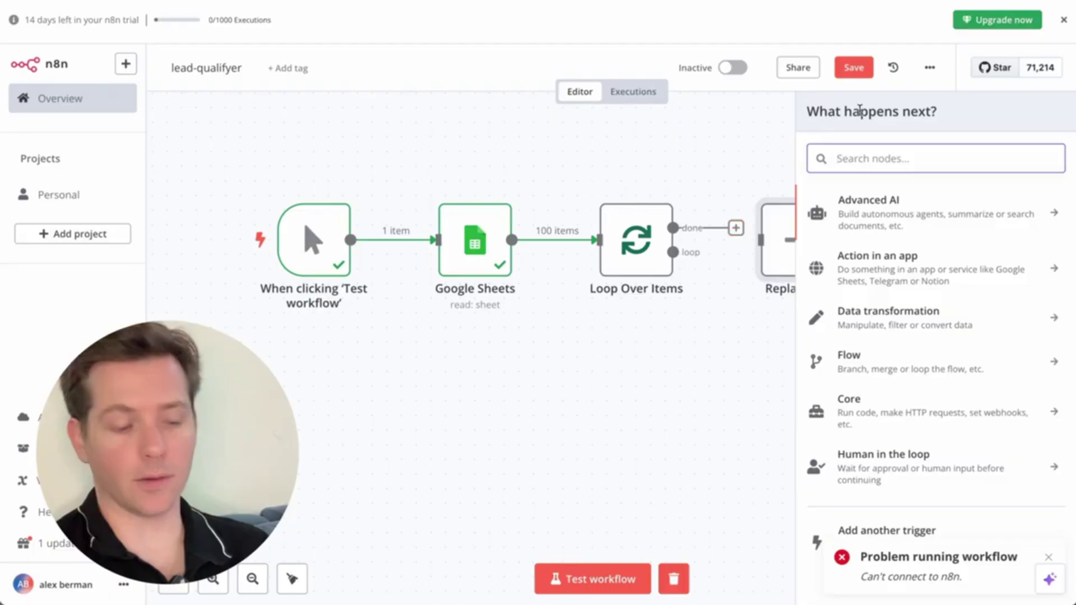
text(wait)
key(Return)
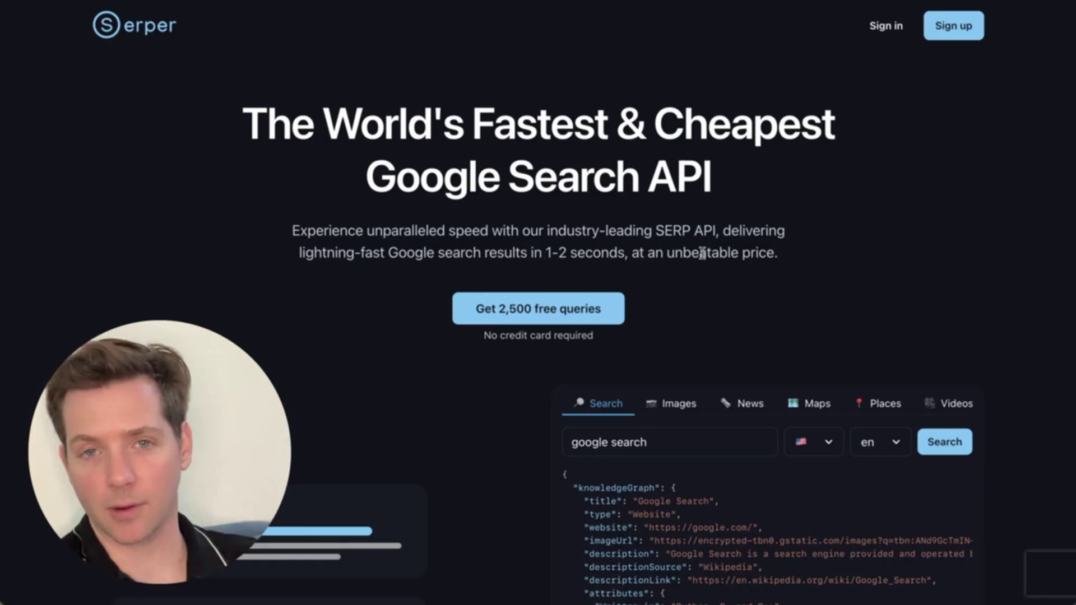
- Switch to the Serper website, sign up and open the account's API key page
click(956, 27)
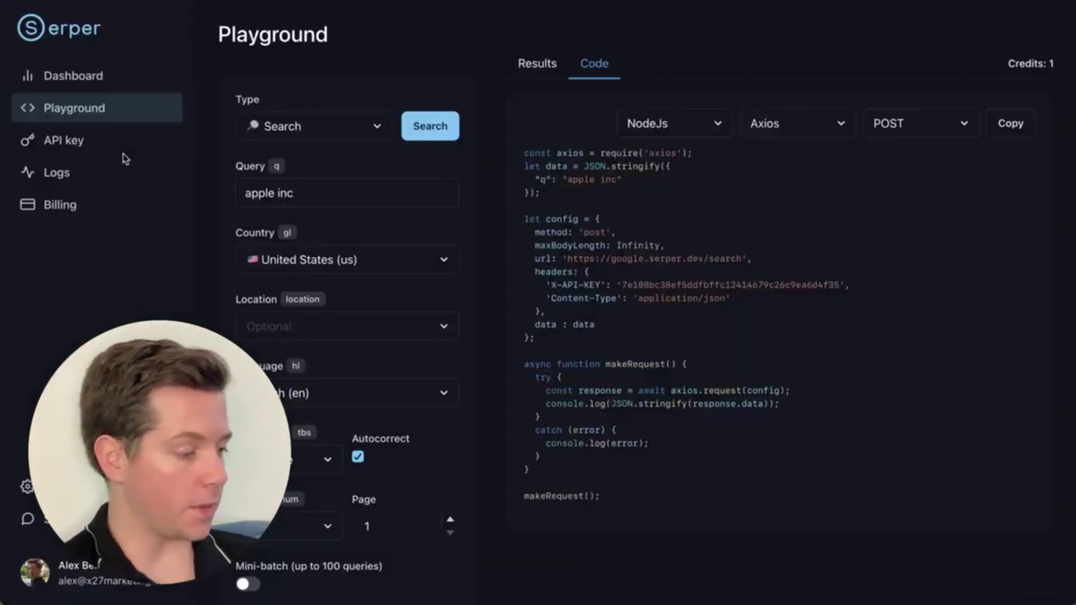
click(101, 143)
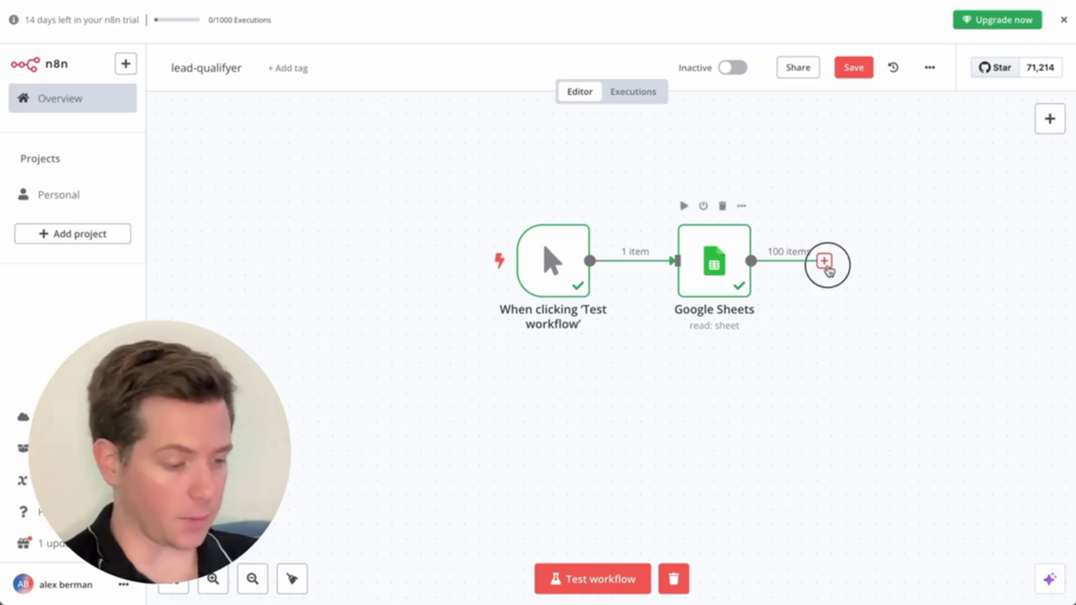
- Back in n8n, add an HTTP Request node for the Google contact search and set its method to POST
click(824, 261)
text(http)
click(907, 202)
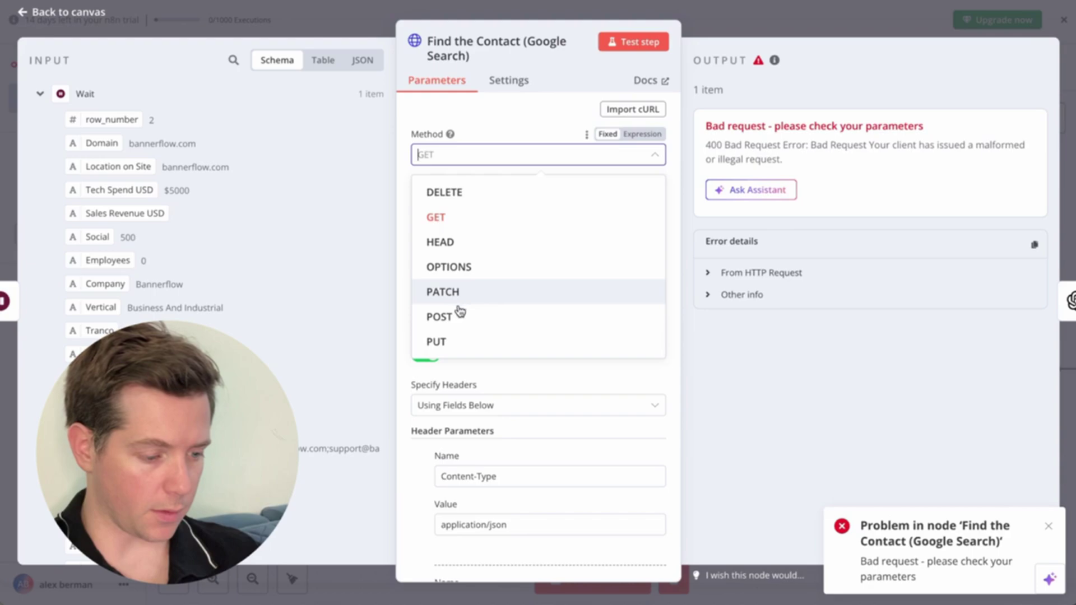
click(455, 313)
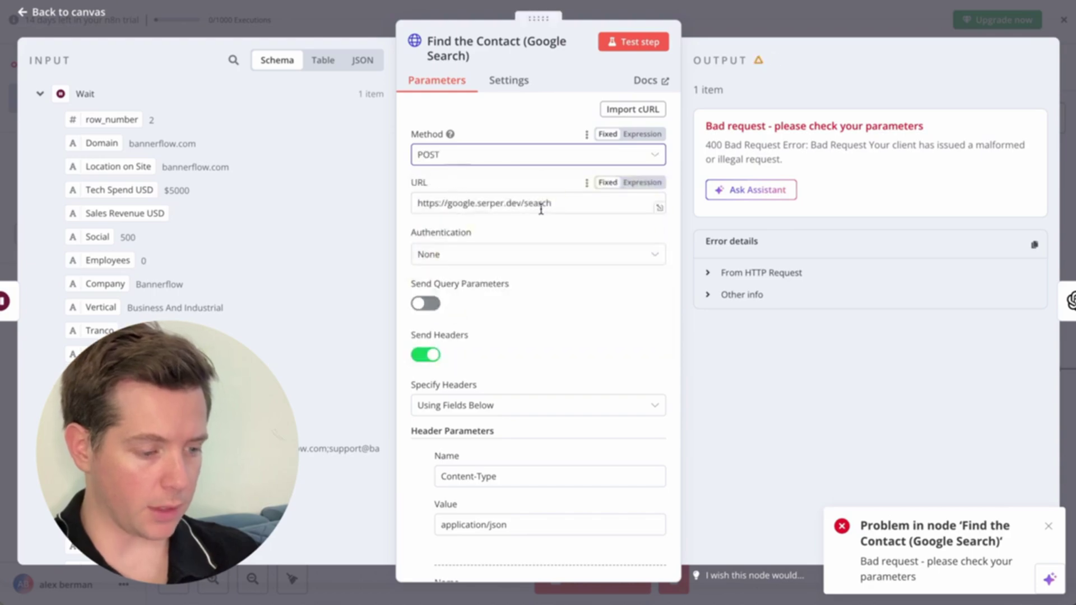
- Map the Domain field into the request's JSON query after "site:linkedin.com/in CEO" and select the resolved query text
scroll(493, 372, down, 5)
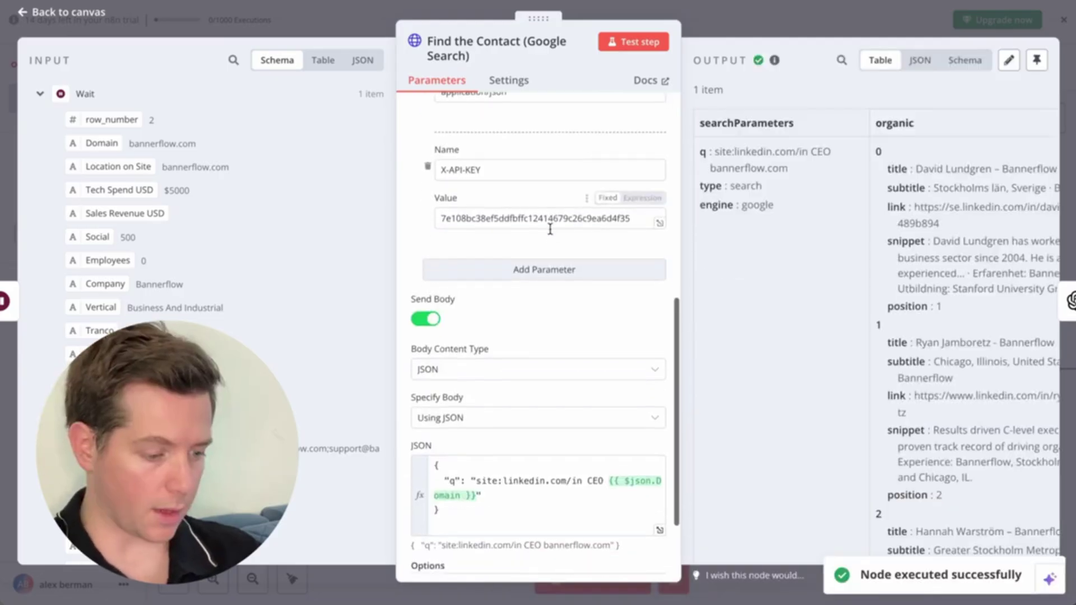
scroll(487, 241, down, 2)
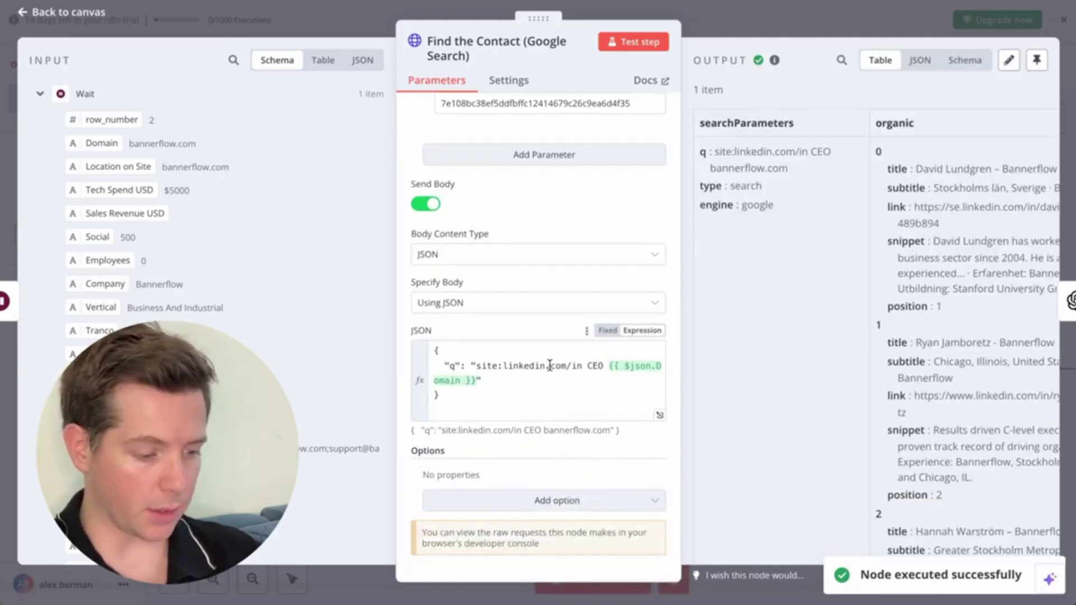
click(475, 380)
drag(475, 380, 610, 365)
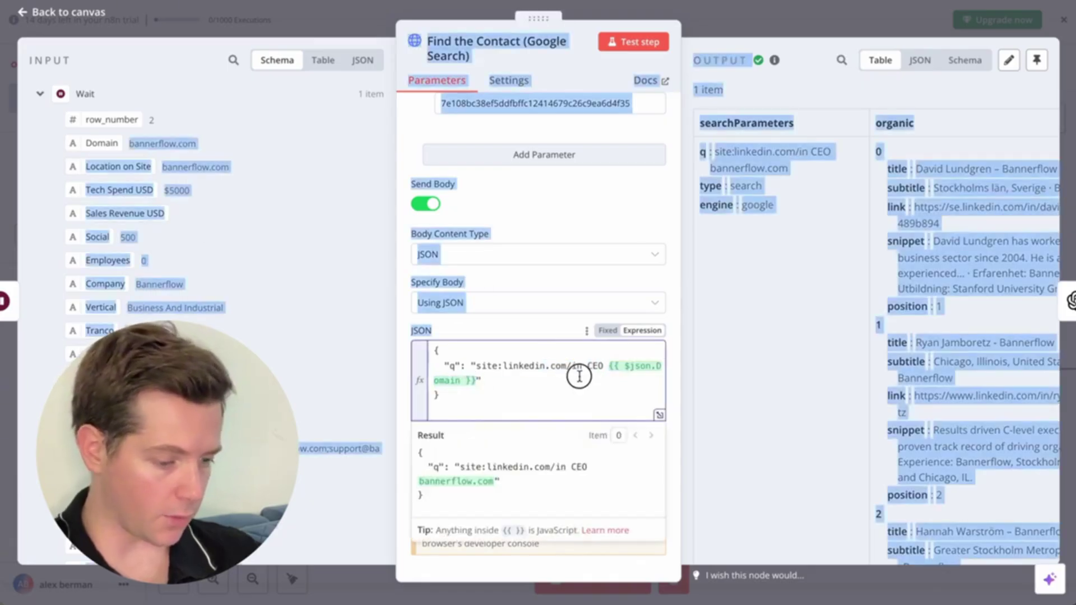
drag(102, 143, 612, 367)
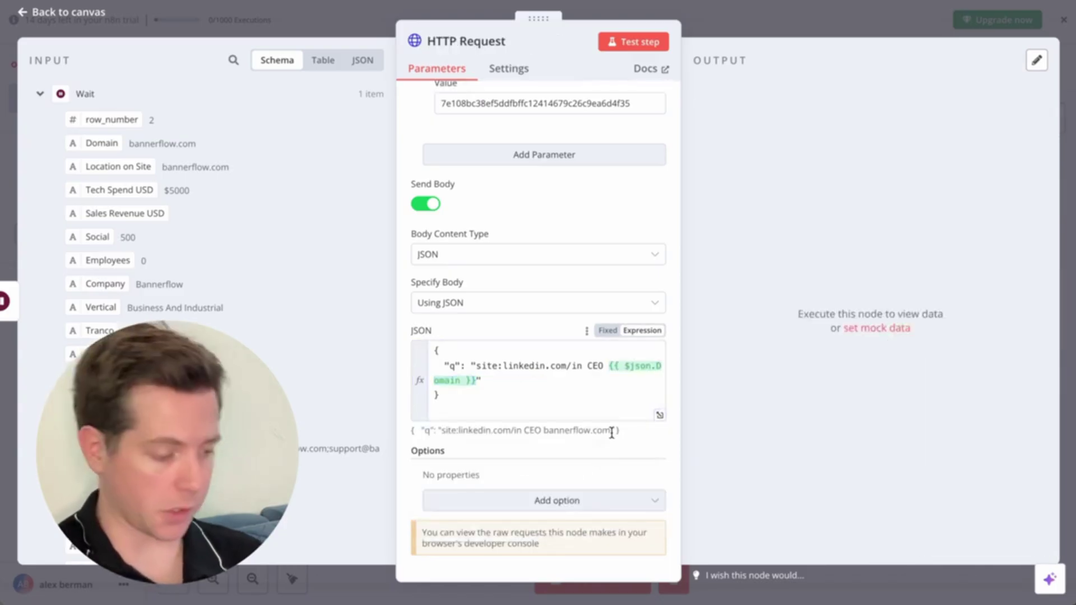
drag(443, 430, 616, 431)
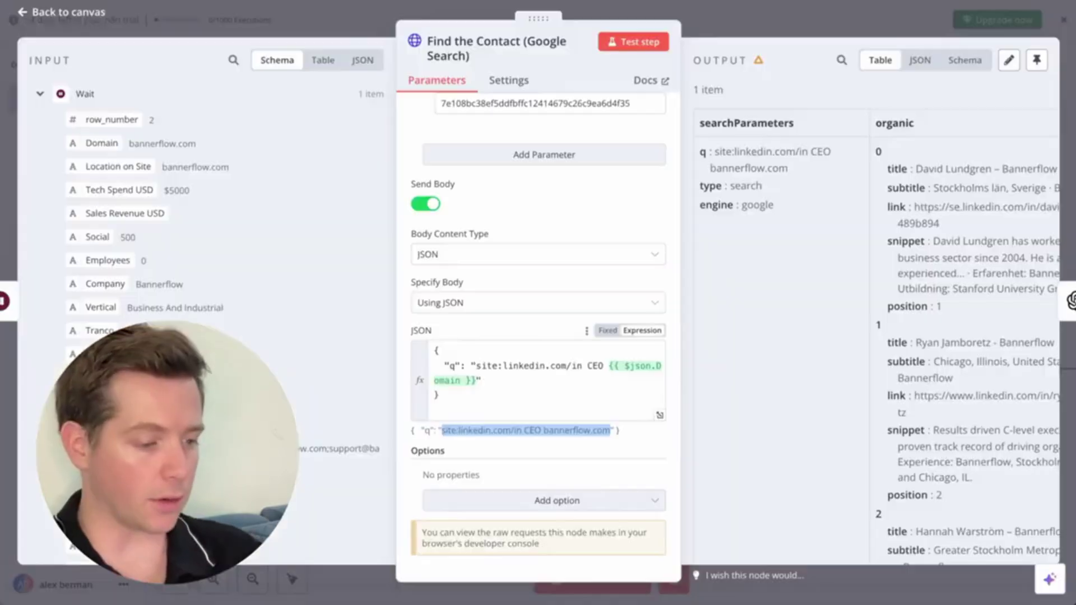
- Replace CEO with "director of marketing" in the JSON search query, test the node and review the organic results
double_click(594, 366)
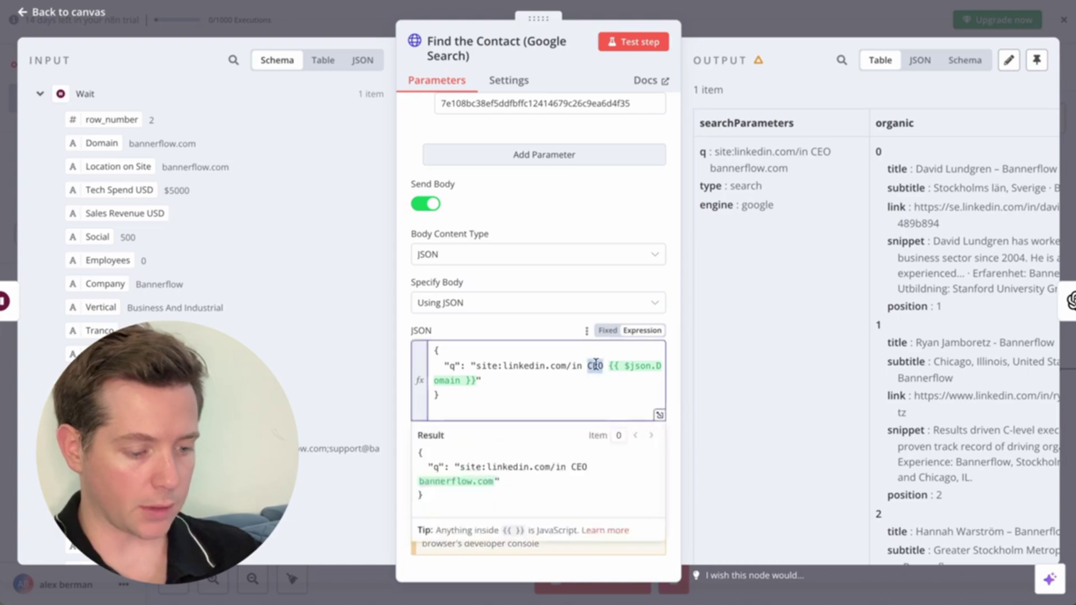
text(director of market)
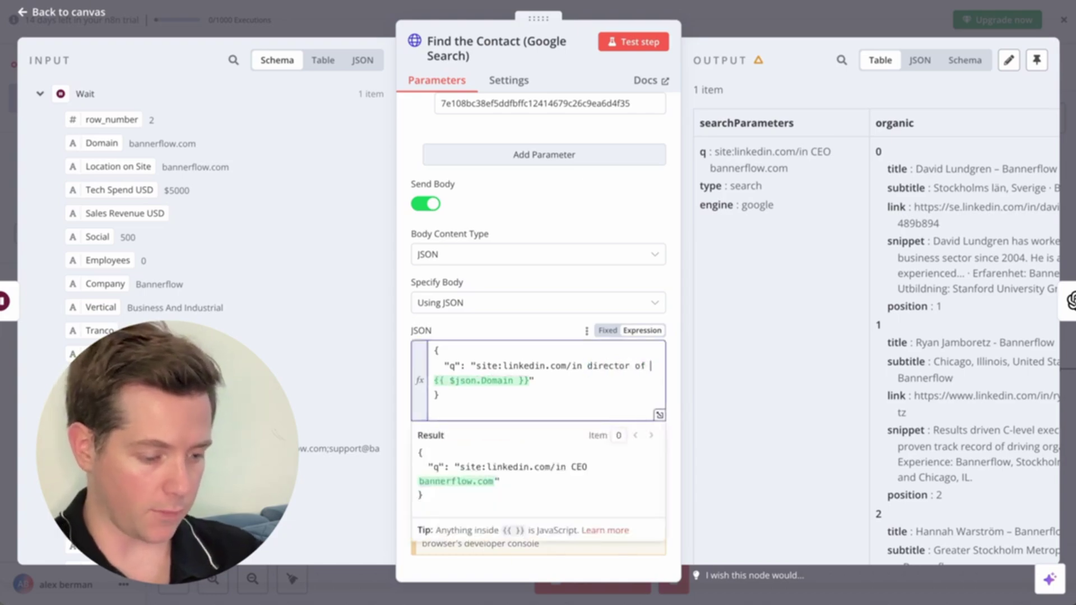
text(ing)
click(644, 44)
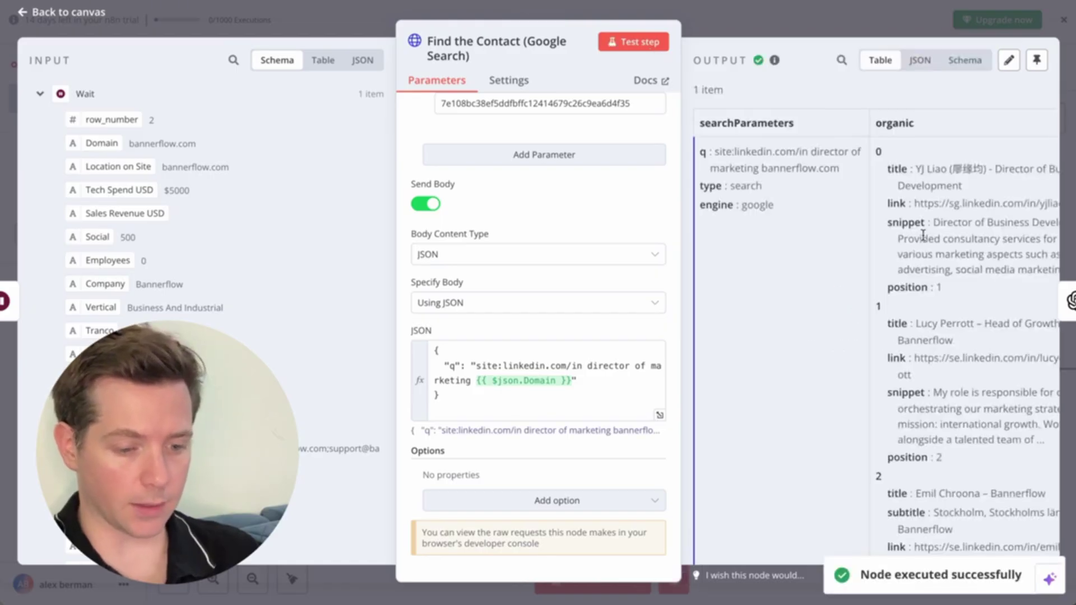
scroll(922, 235, right, 3)
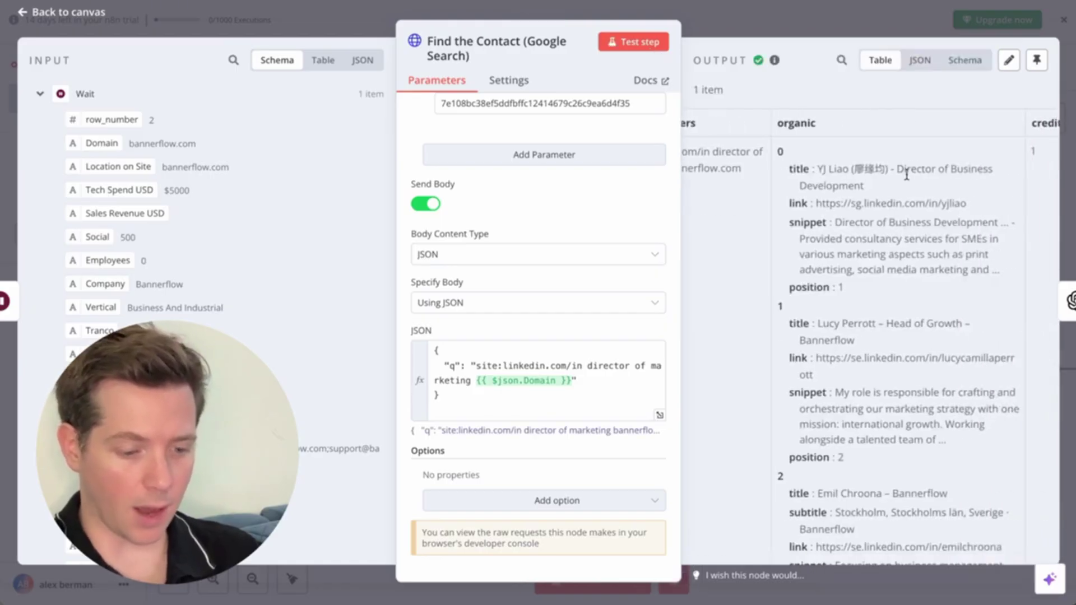
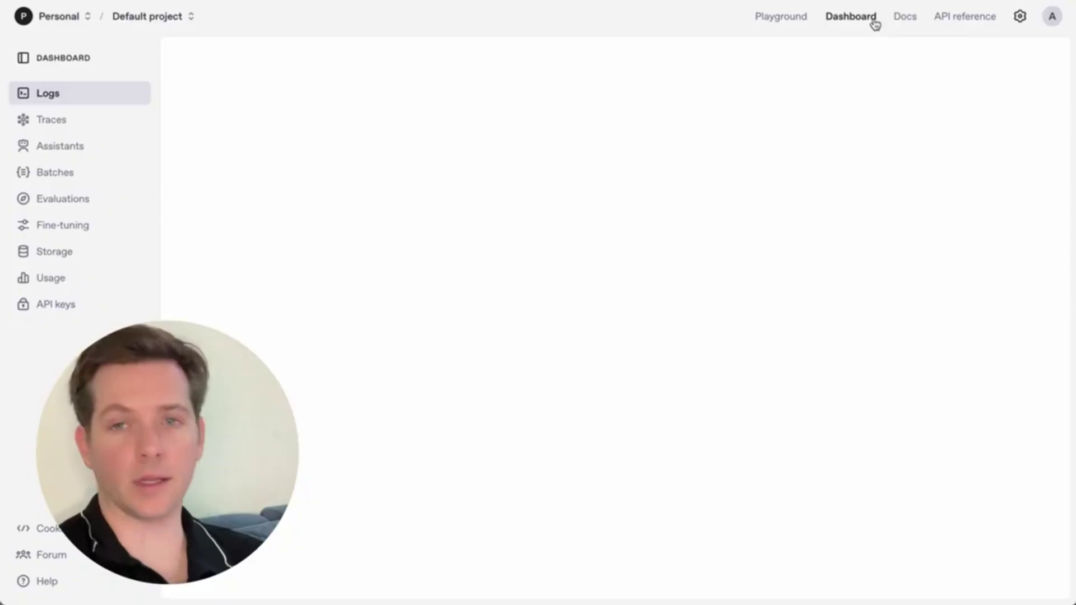
- Create a new OpenAI secret API key named "n8n" in the Default project with all permissions
click(109, 311)
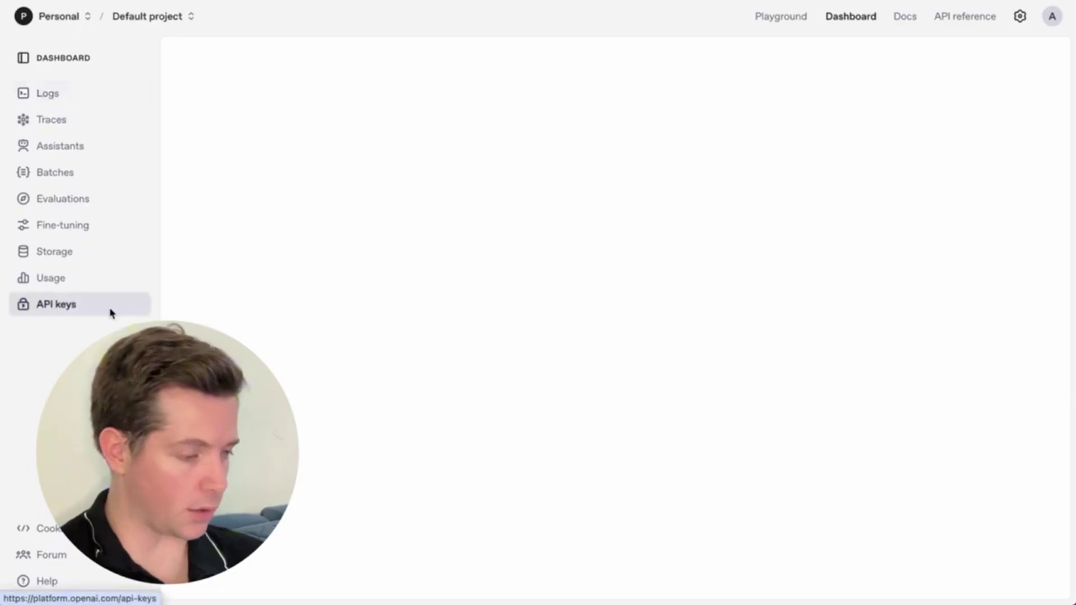
click(955, 61)
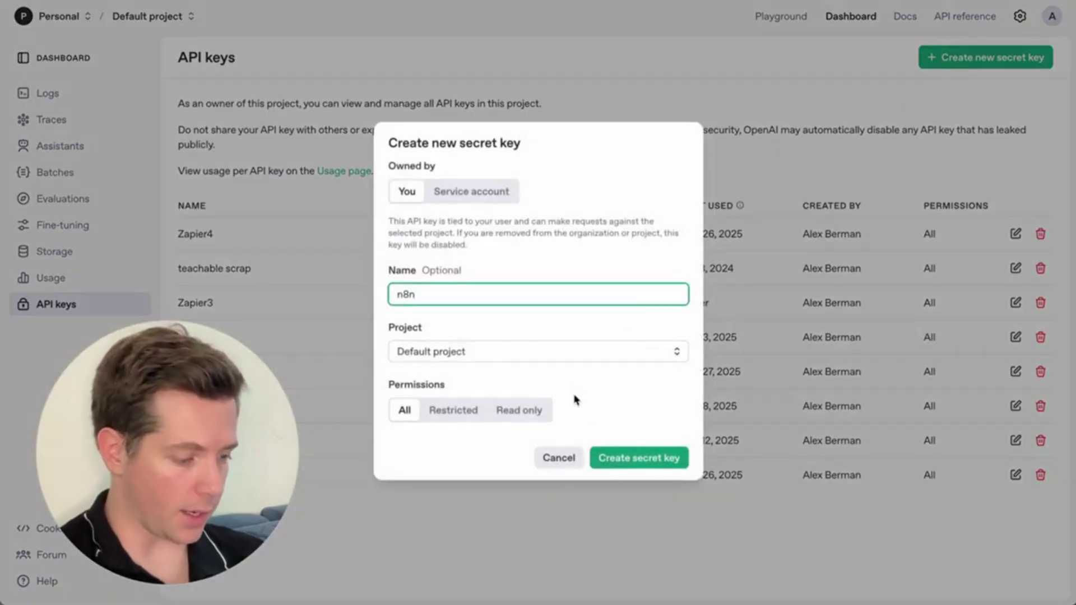
click(618, 463)
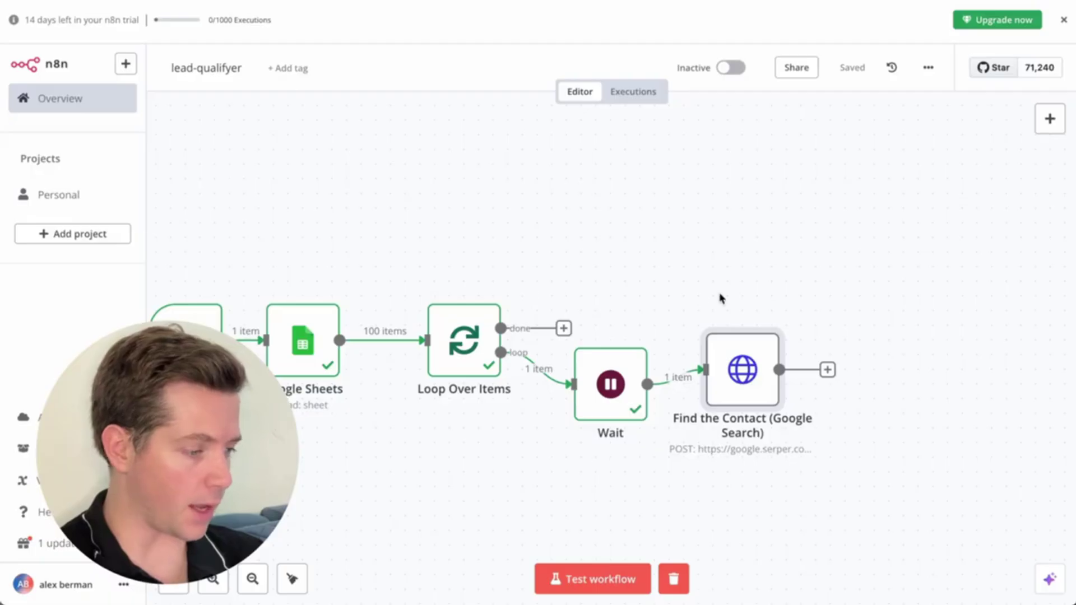
- Back in n8n, add an OpenAI "Message a model" node after the Google contact search and choose the GPT-4 model
click(828, 369)
text(gpt)
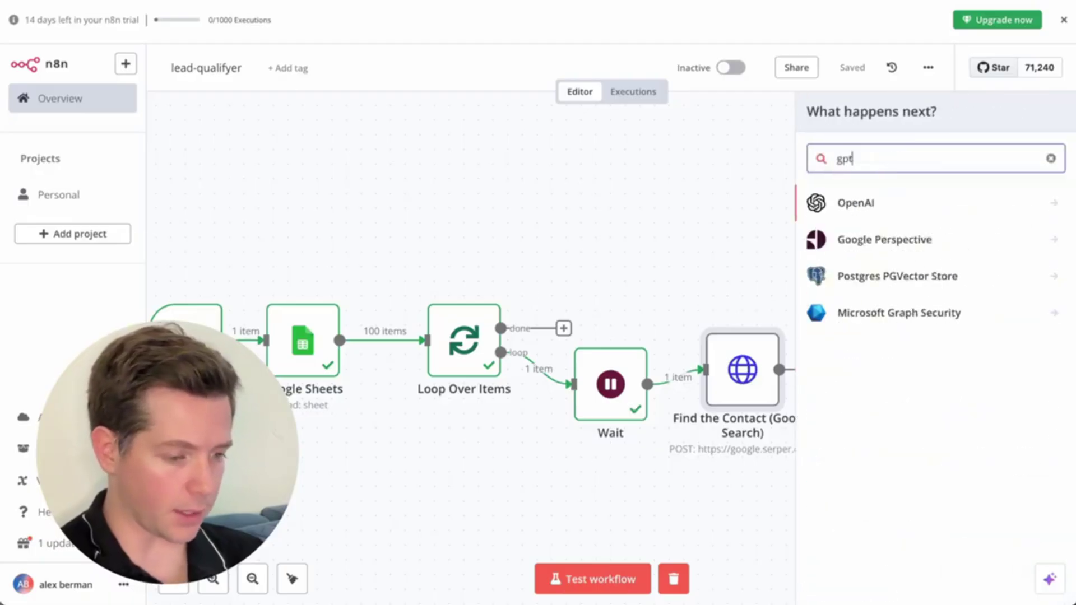
click(897, 213)
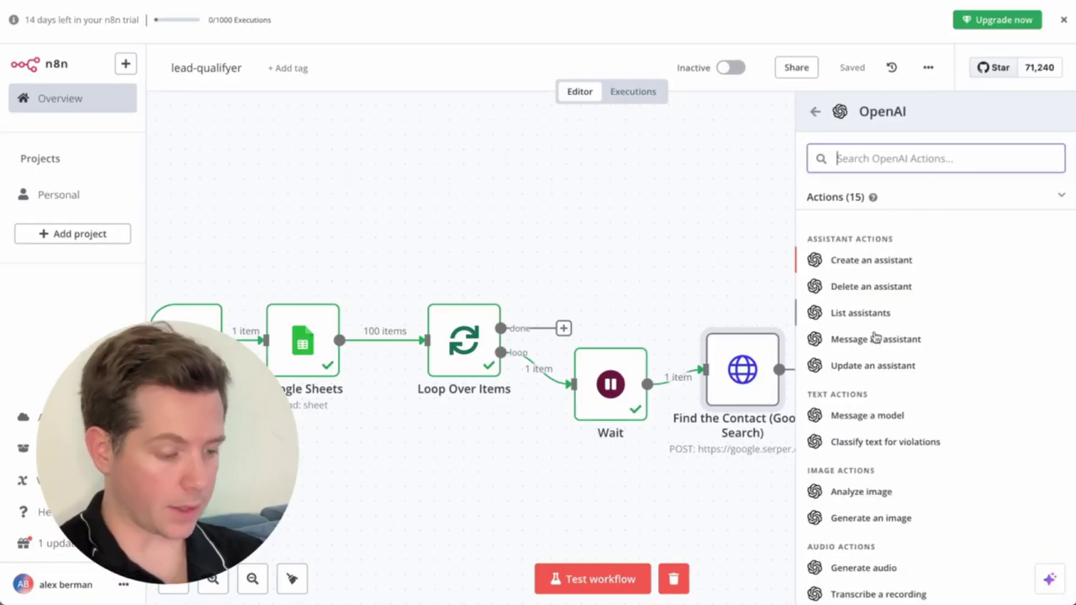
click(852, 416)
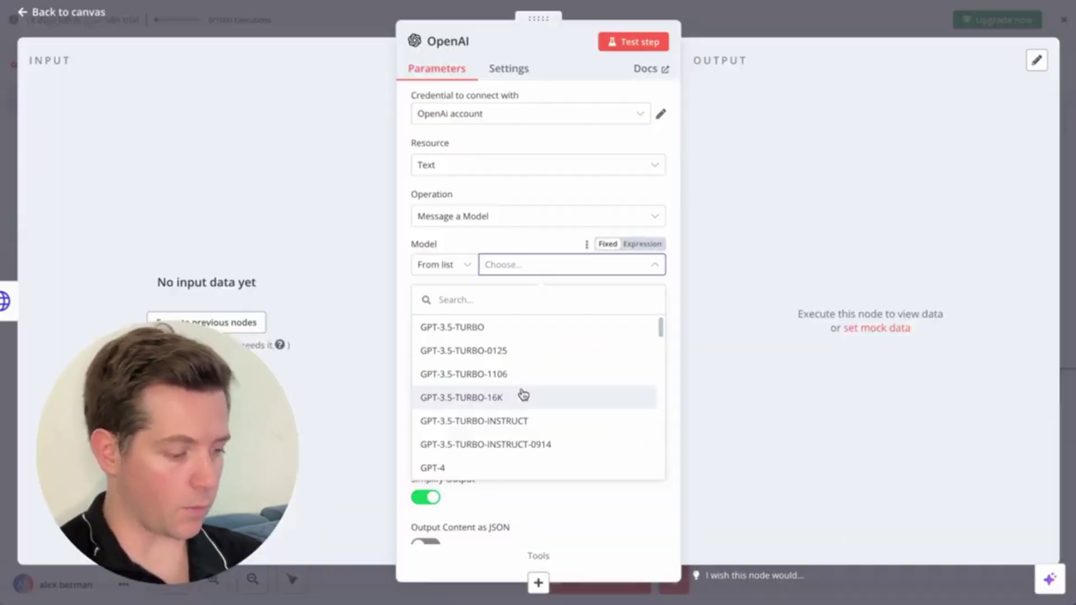
scroll(521, 396, down, 2)
click(465, 401)
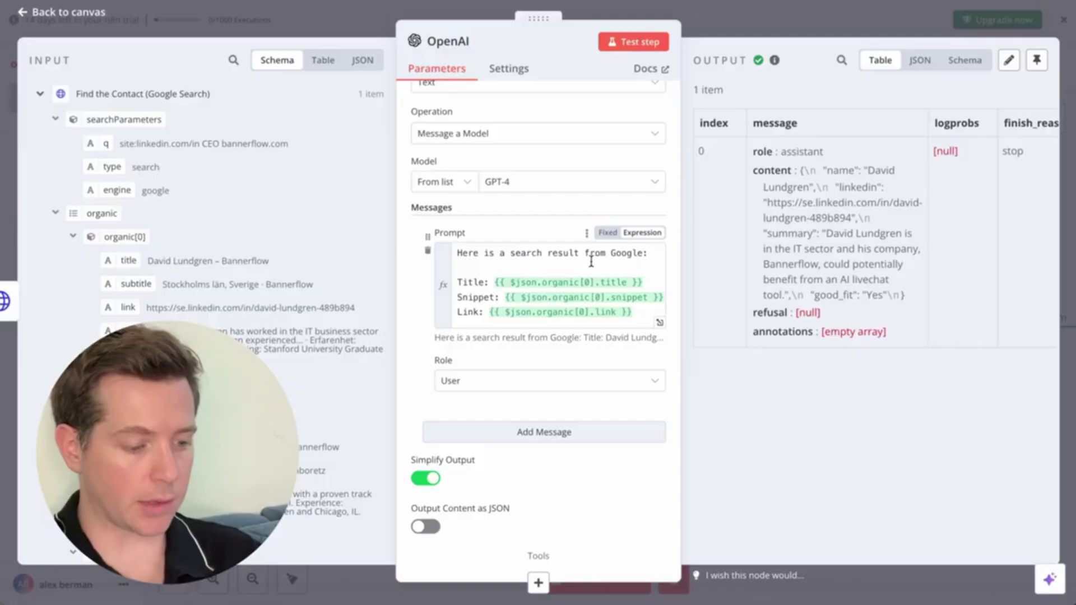
- Read the OpenAI node's full prompt in the expanded editor, including the livechat offer criteria and the required JSON format
scroll(592, 262, down, 3)
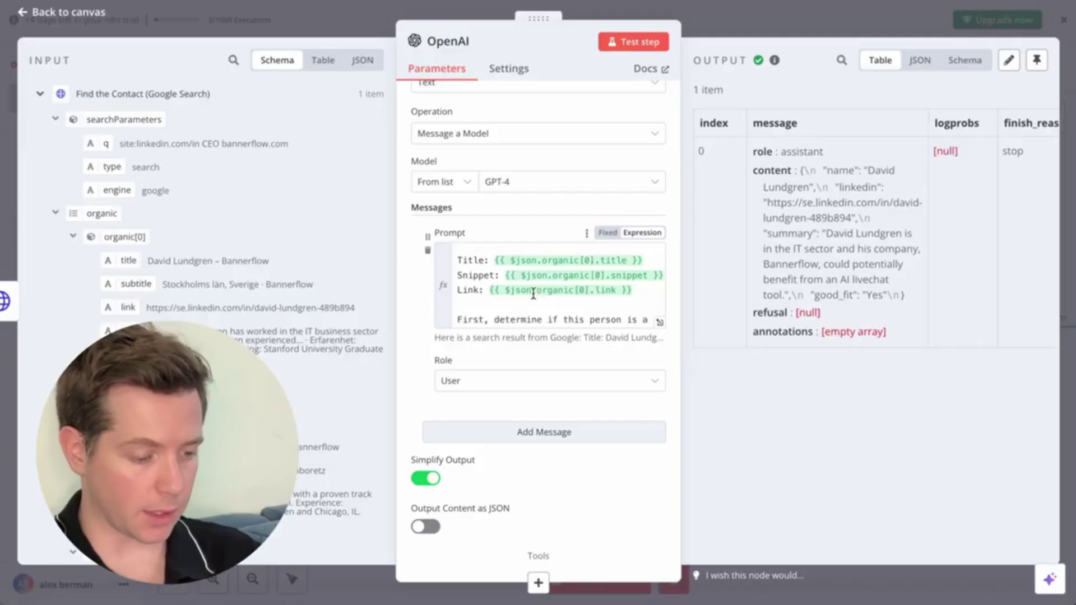
scroll(533, 293, down, 2)
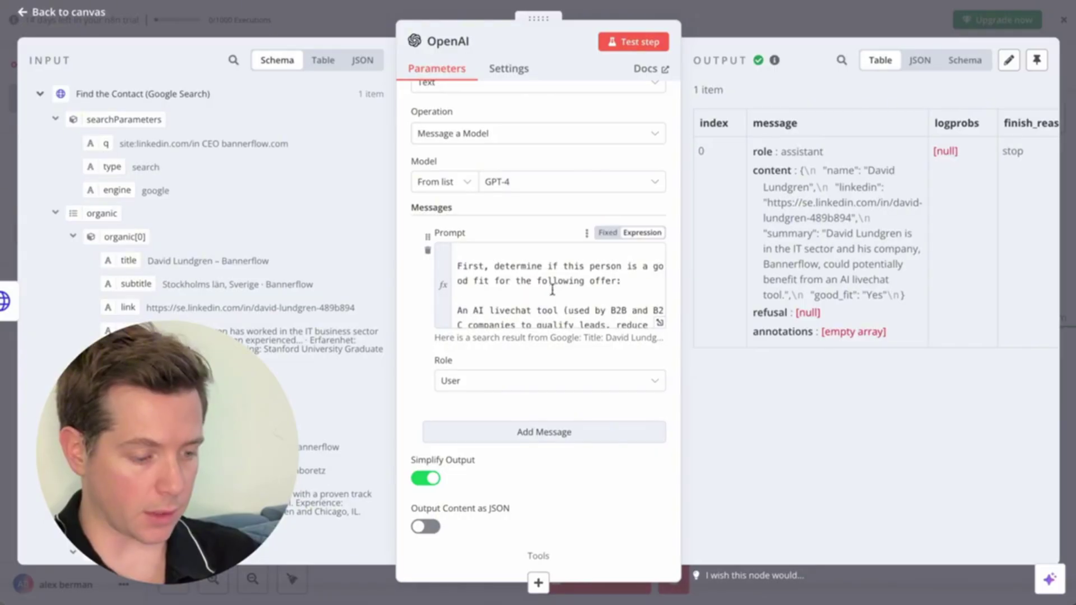
scroll(591, 288, down, 2)
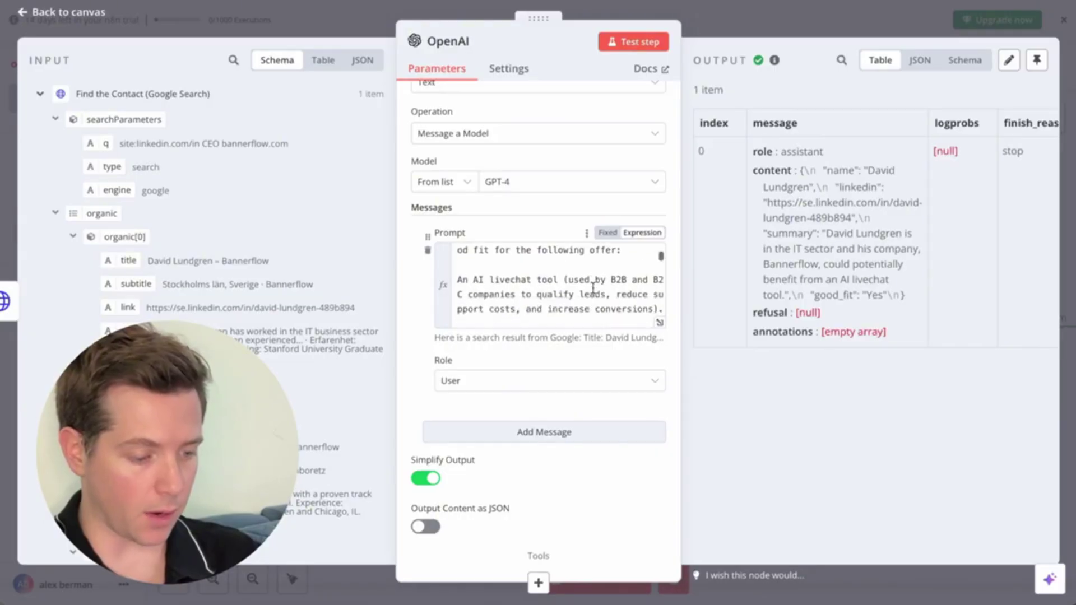
click(661, 286)
scroll(437, 199, down, 1)
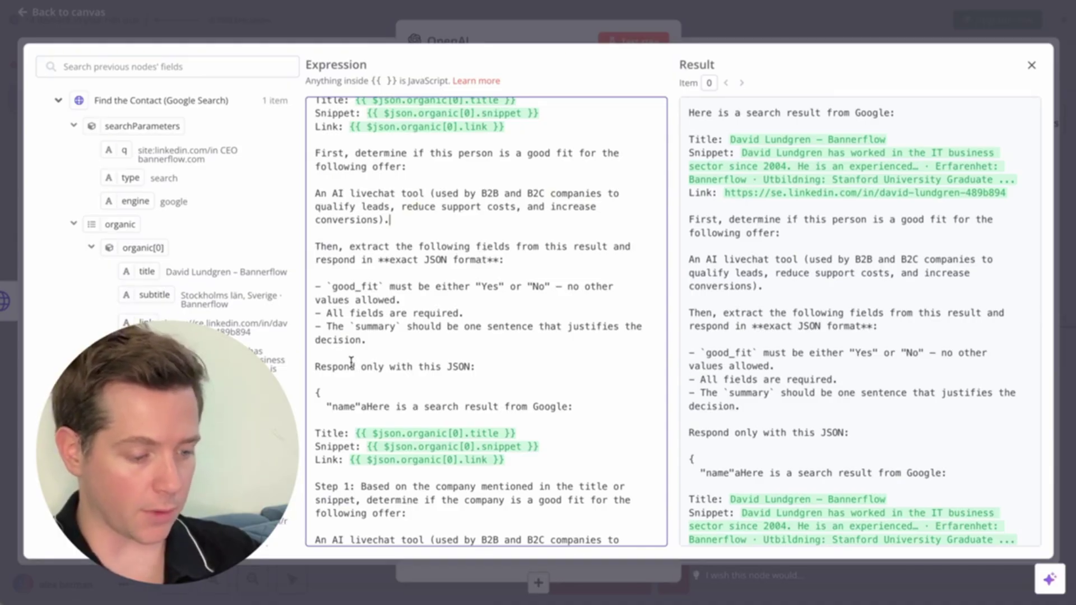
scroll(352, 362, down, 10)
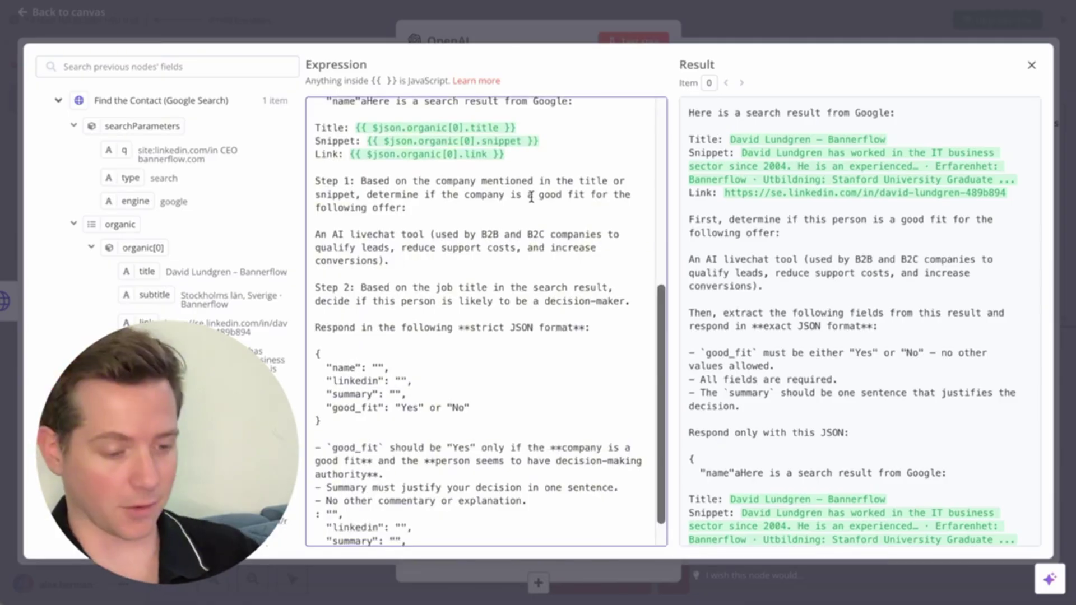
scroll(530, 198, down, 1)
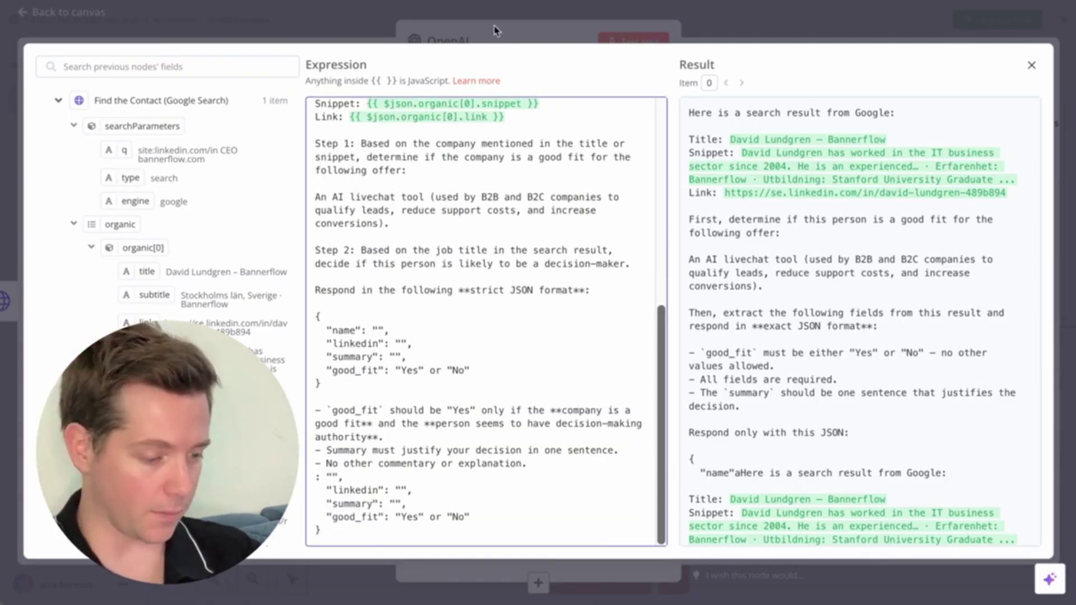
- Test the OpenAI node and rename it "Are they a good fit? And Extract Name"
click(542, 38)
click(632, 42)
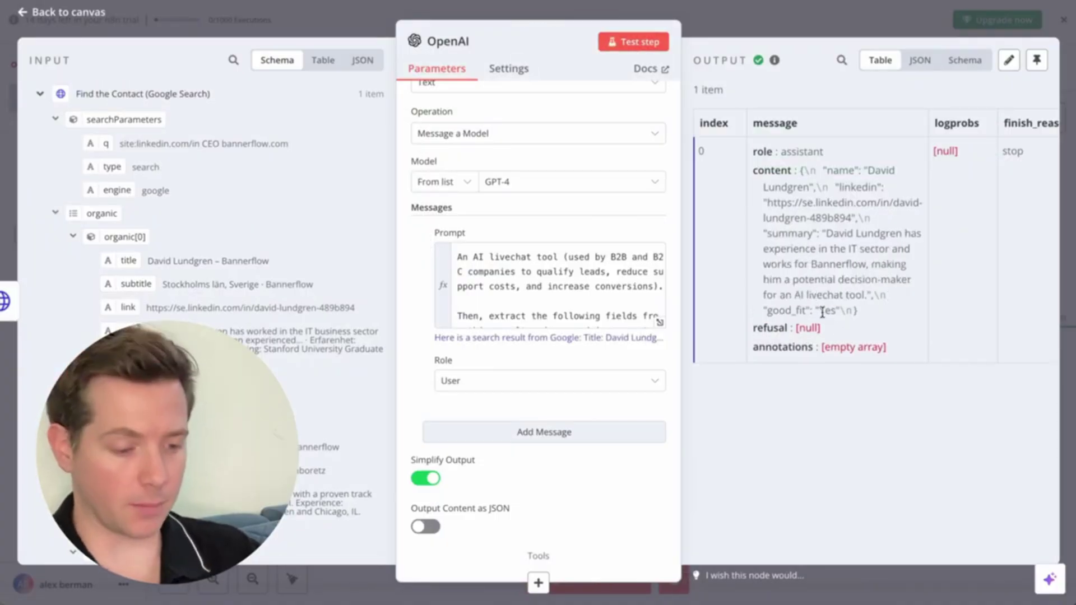
click(70, 13)
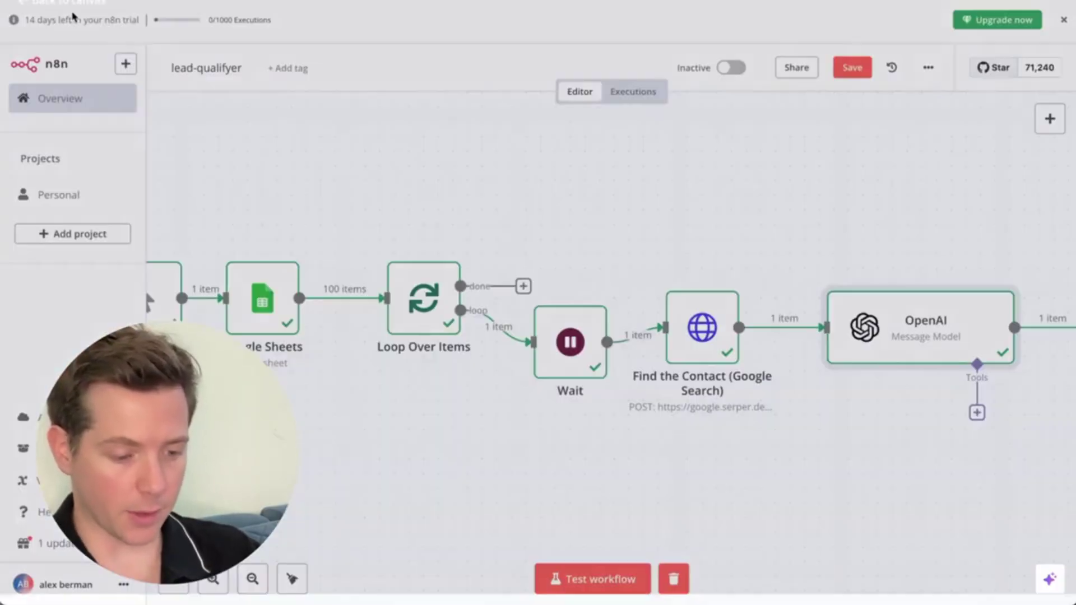
scroll(636, 126, right, 10)
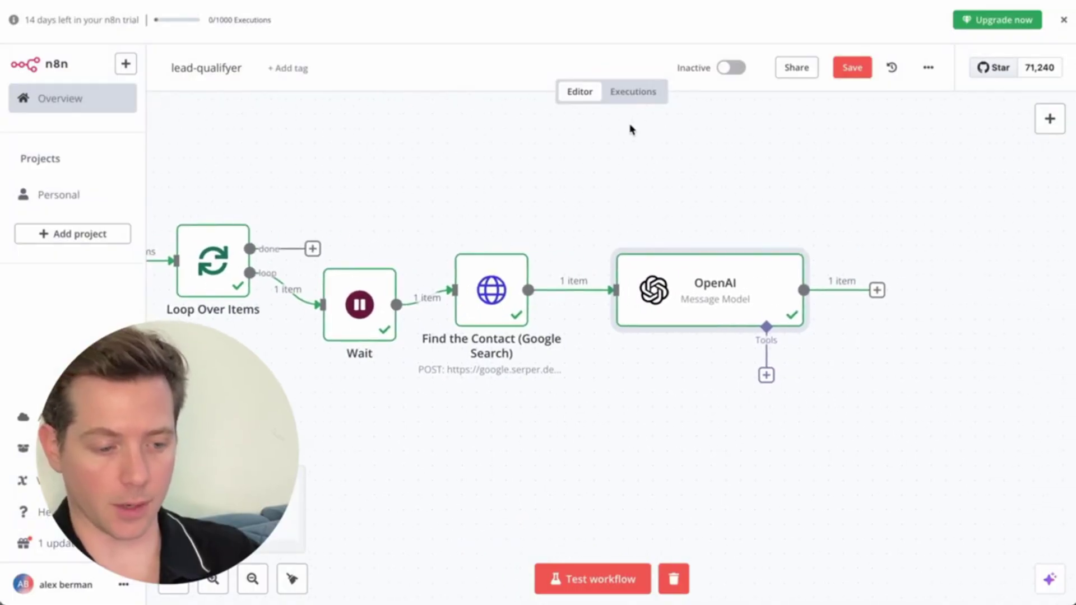
key(F2)
text(Are they a good fit? And Extract Name)
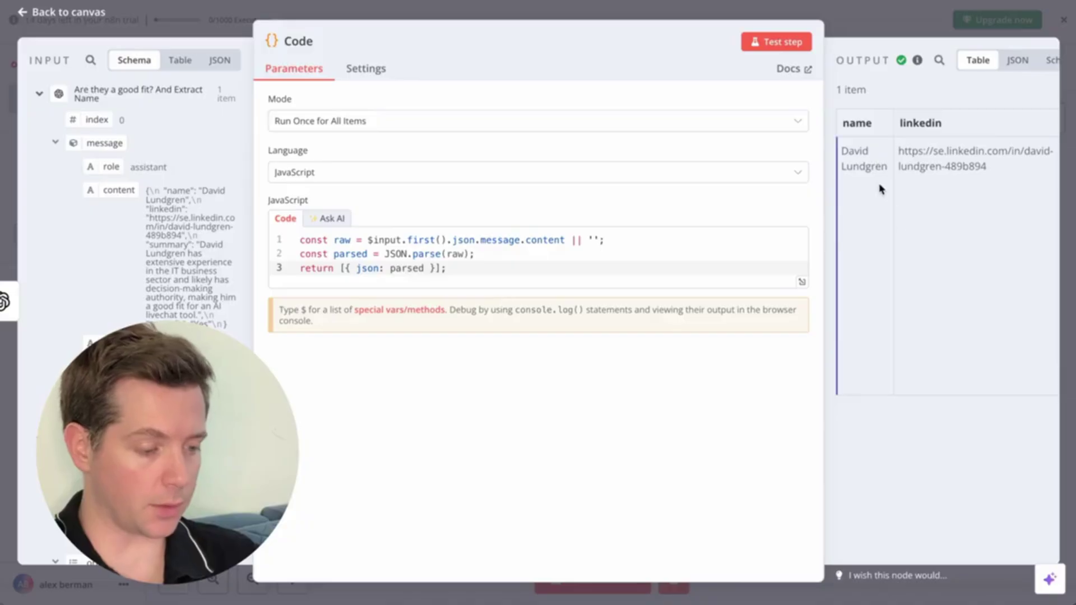
- Examine the Code node's parsed output across all columns and return to the workflow canvas
scroll(880, 189, right, 5)
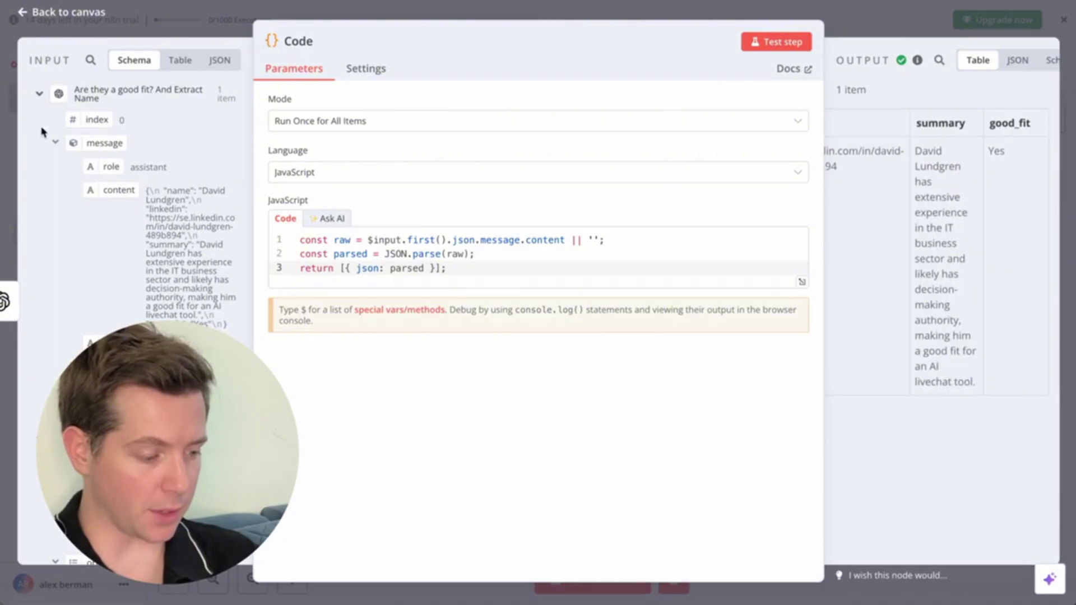
click(79, 13)
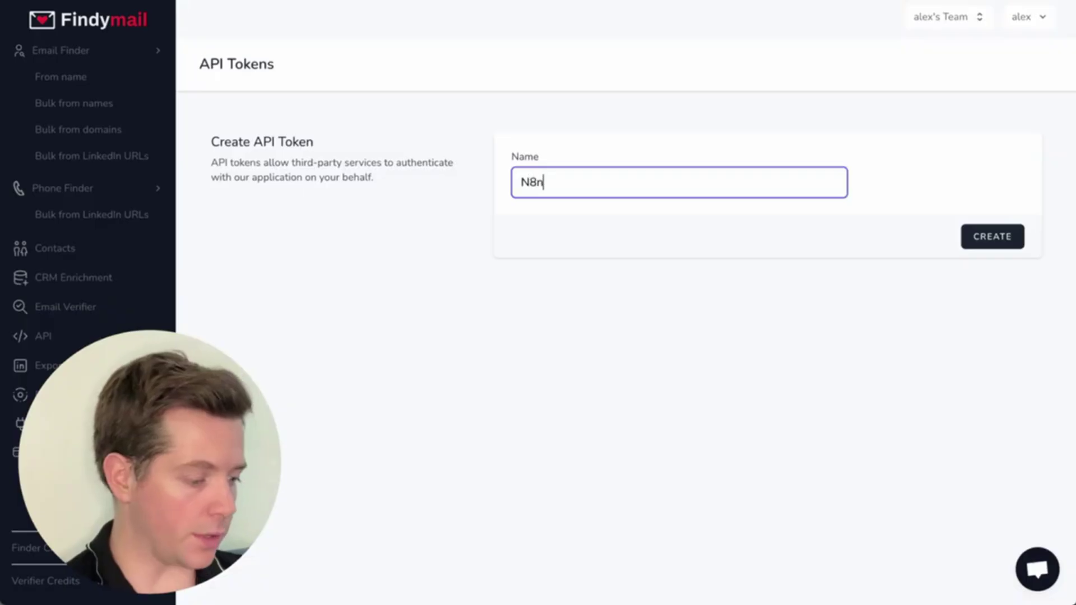
- Create a Findymail API token named "N8n", and back in n8n review the Findymail HTTP Request node's headers and body settings
key(Return)
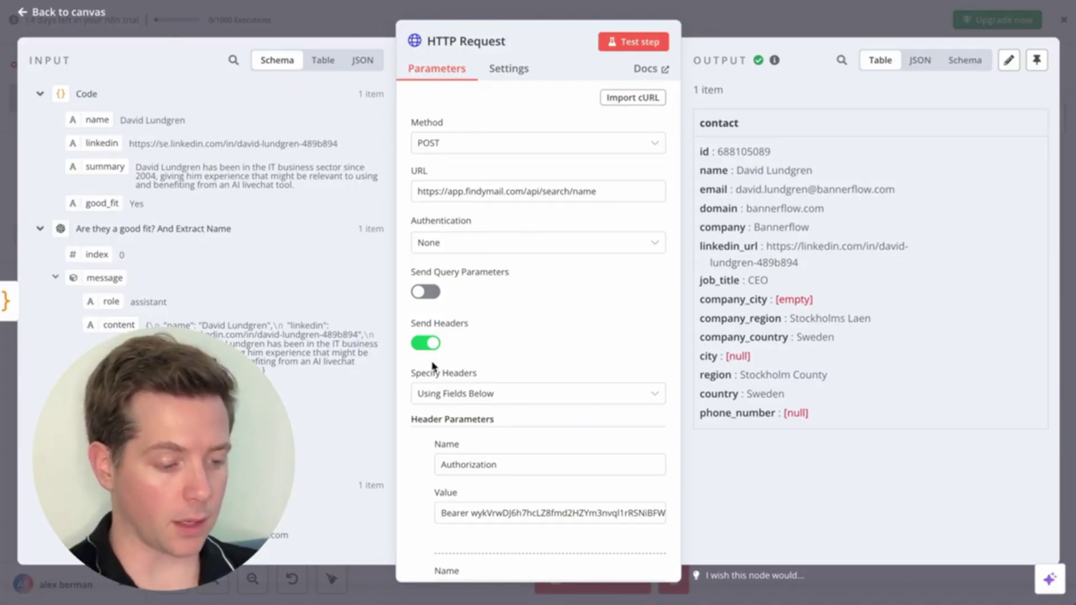
scroll(449, 336, down, 5)
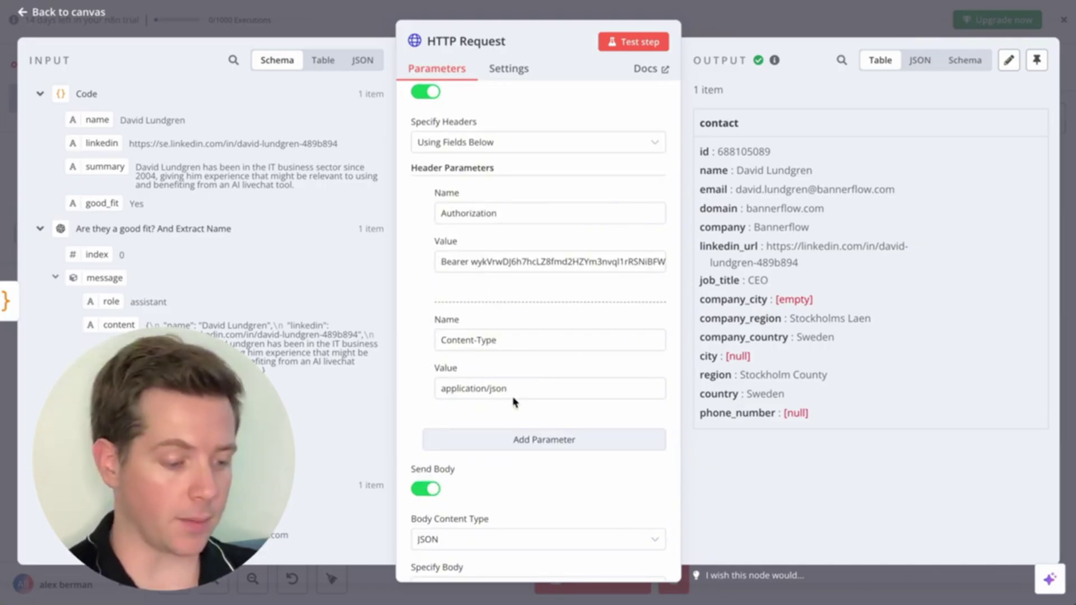
scroll(511, 399, down, 5)
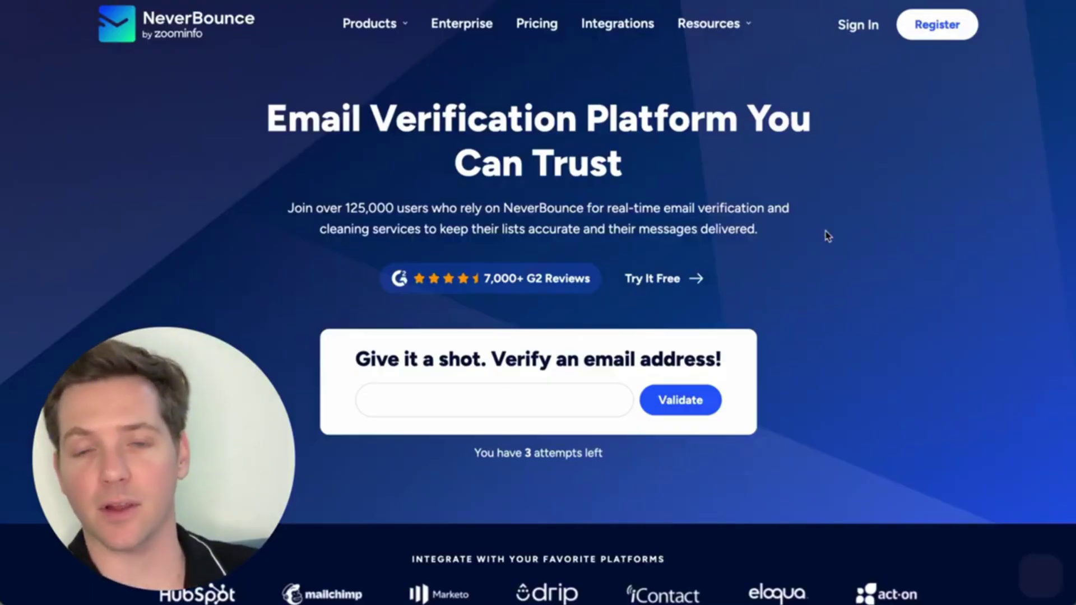
- Switch to the NeverBounce website, sign in and start a new app under its integration options
click(856, 22)
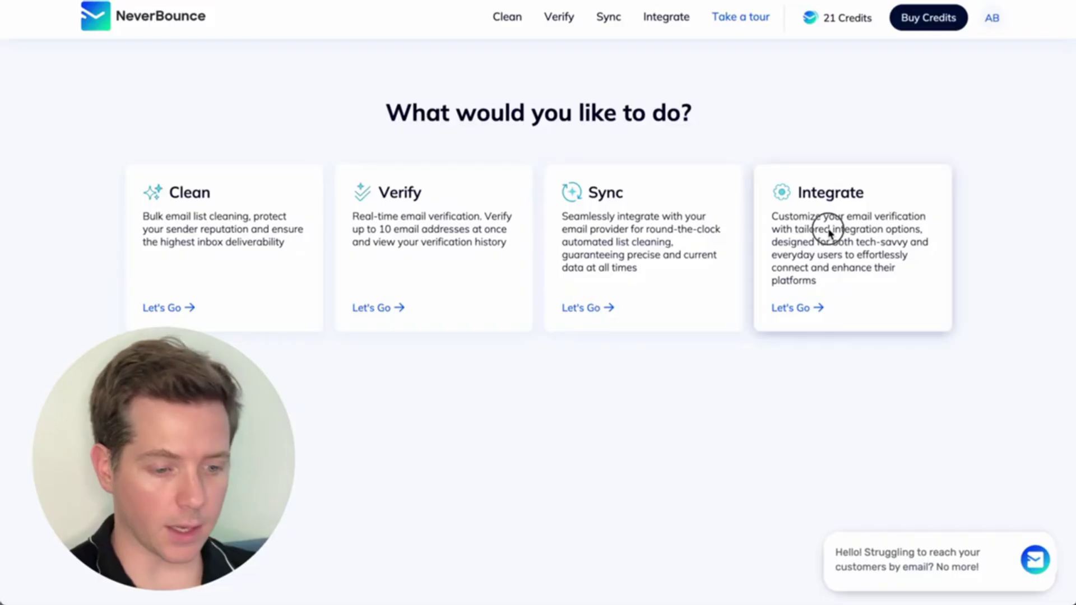
click(828, 229)
click(919, 105)
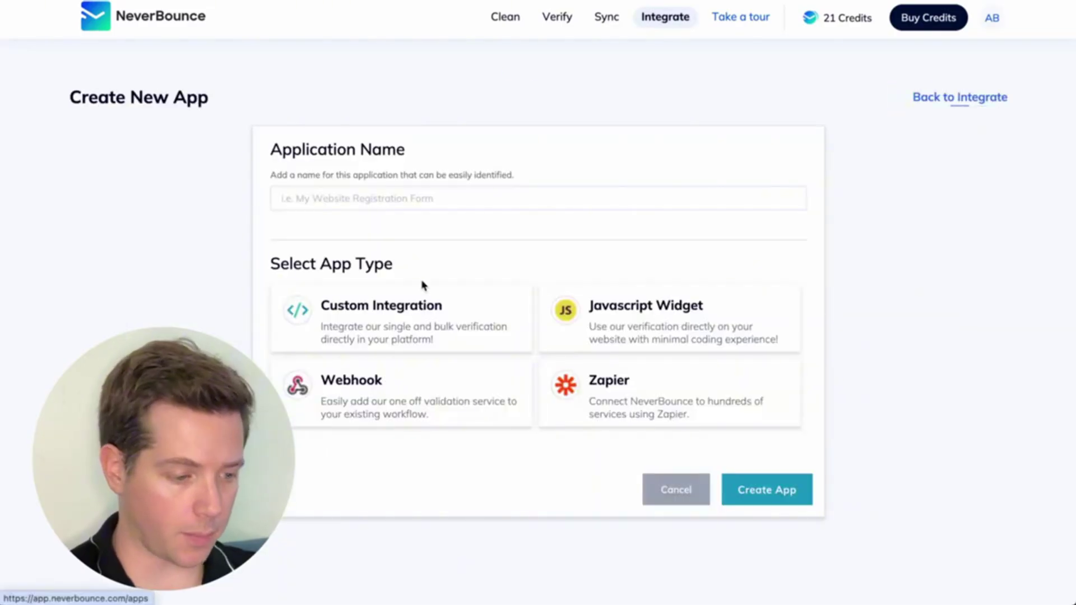
- Create a NeverBounce Custom Integration app named "n8n" and reveal its API key
click(405, 201)
text(n8n)
click(398, 334)
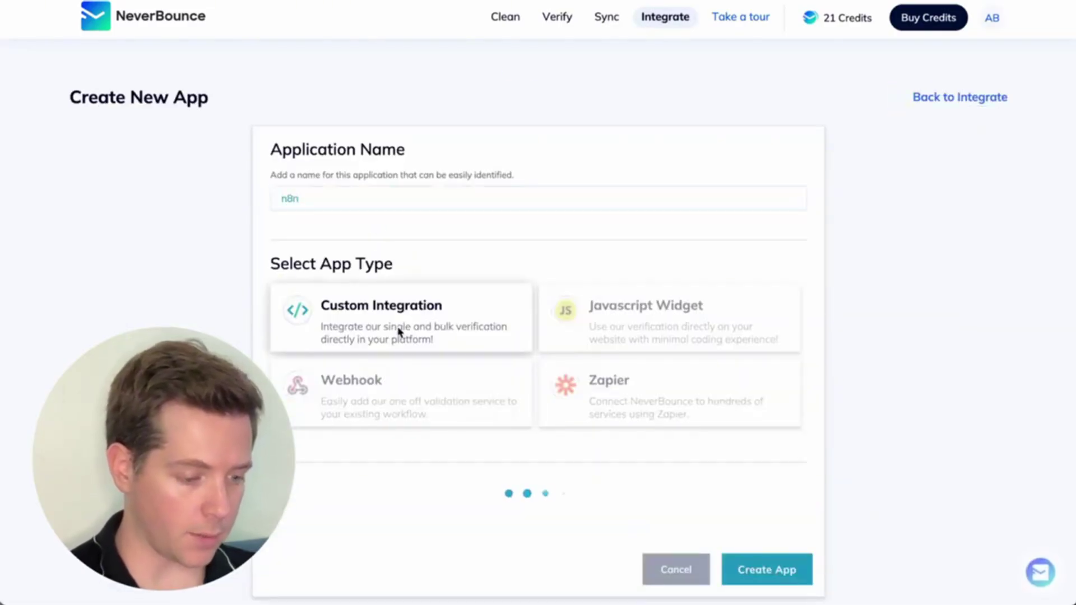
scroll(729, 516, down, 2)
click(752, 533)
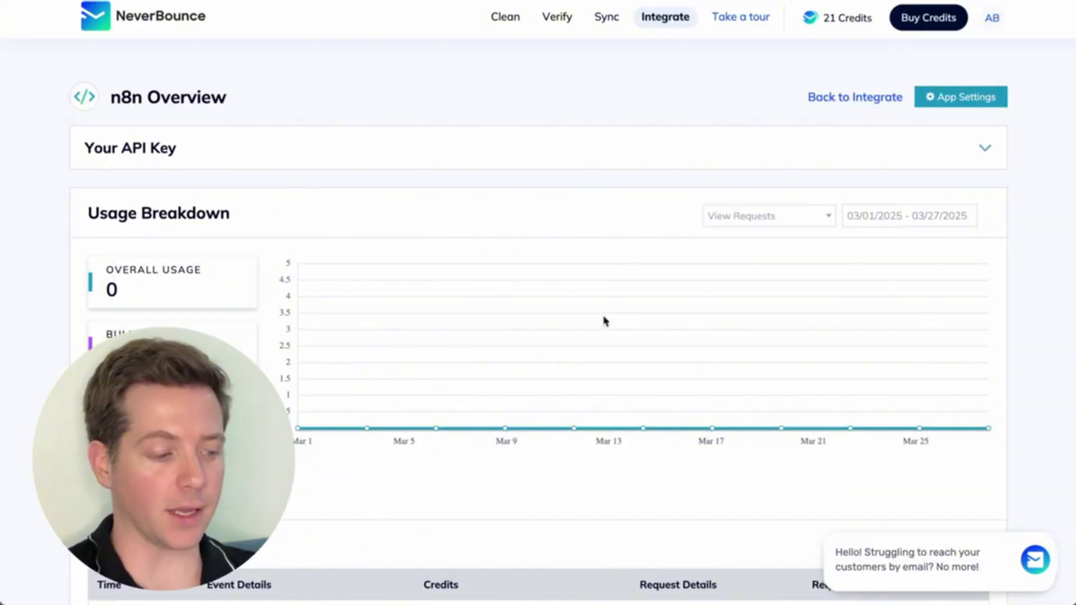
click(699, 153)
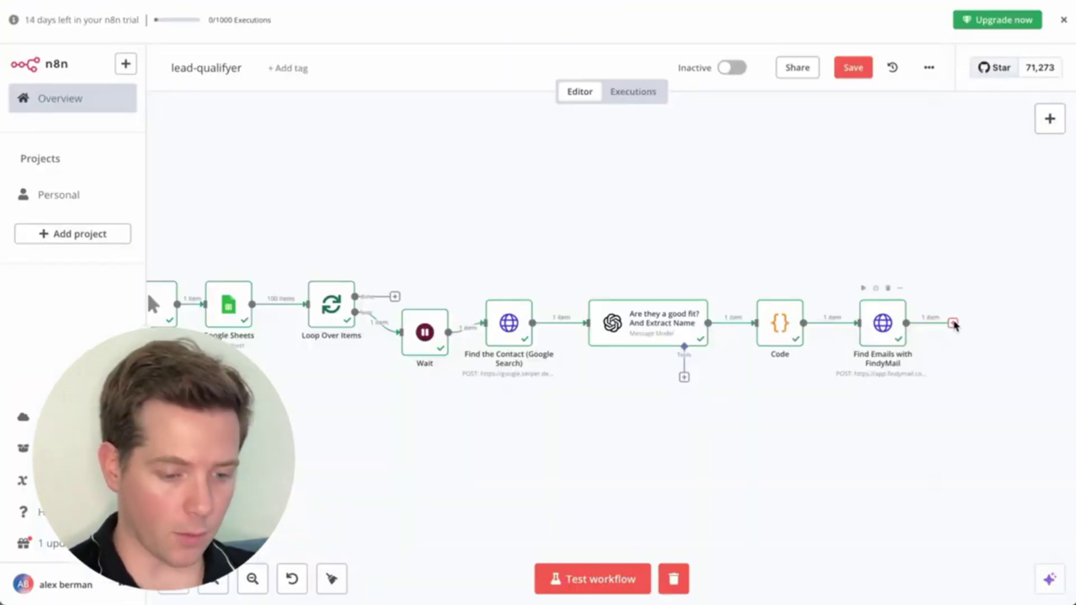
click(955, 328)
text(http)
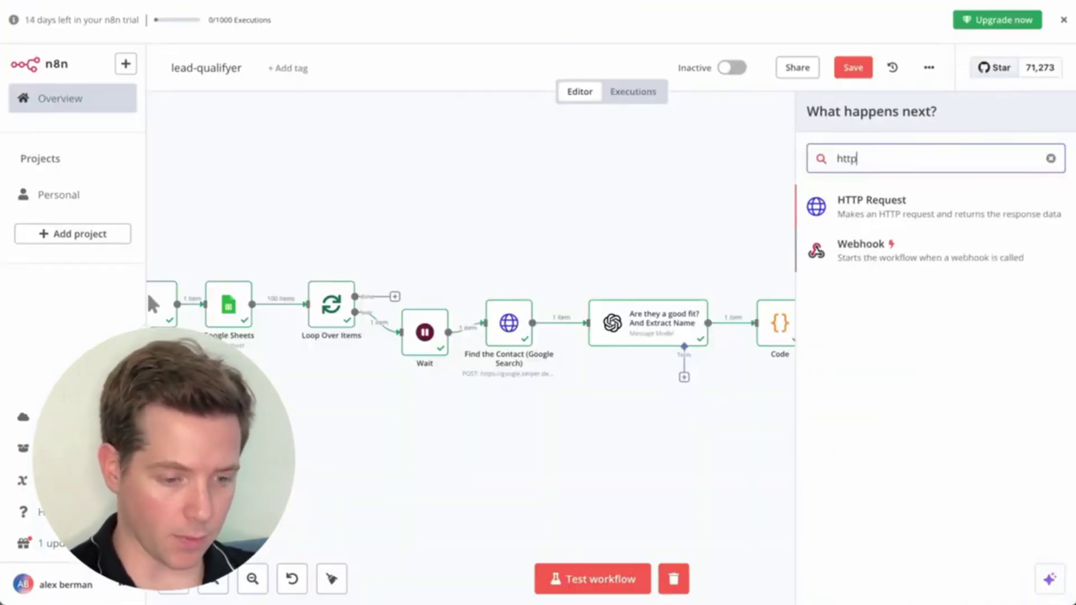
key(Return)
click(476, 199)
text(https://api.neverbounce.com/v4/single/check)
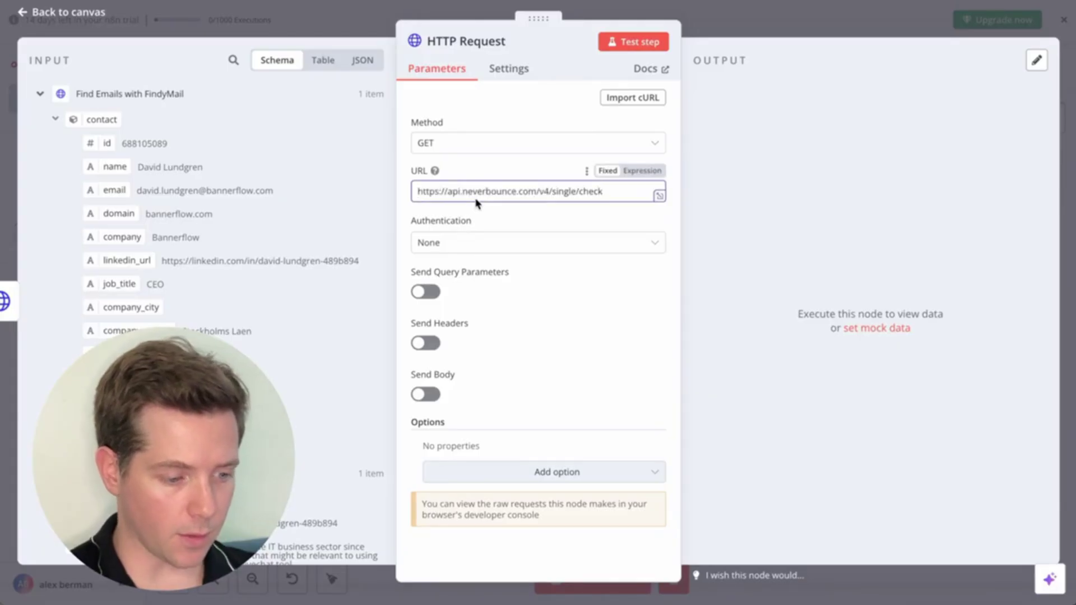
- Enable query parameters on the NeverBounce request and add one named "key" with the NeverBounce API key as its value
click(425, 292)
scroll(474, 330, down, 2)
click(480, 297)
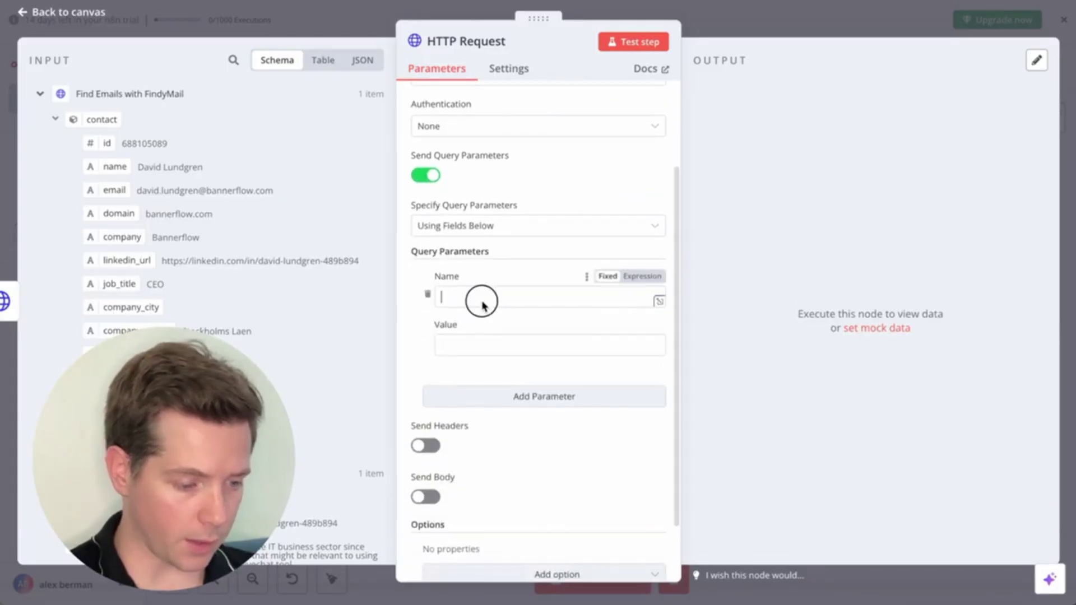
text(key)
click(471, 343)
key(ctrl+v)
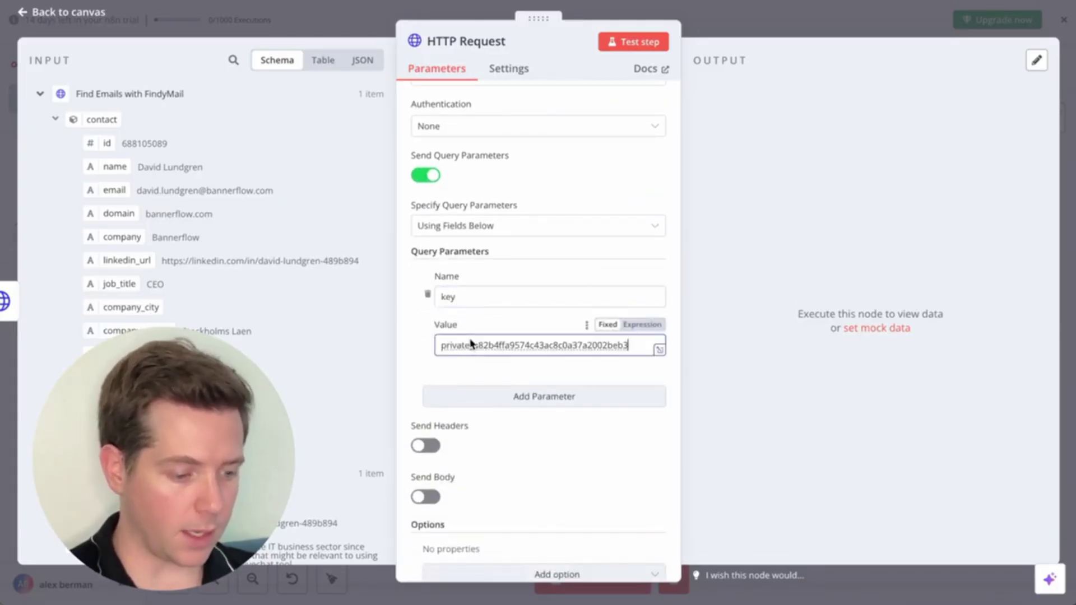
- Add a second query parameter named "email" and map the Findymail contact's email field into its value
click(476, 396)
click(485, 422)
text(email)
scroll(485, 434, down, 1)
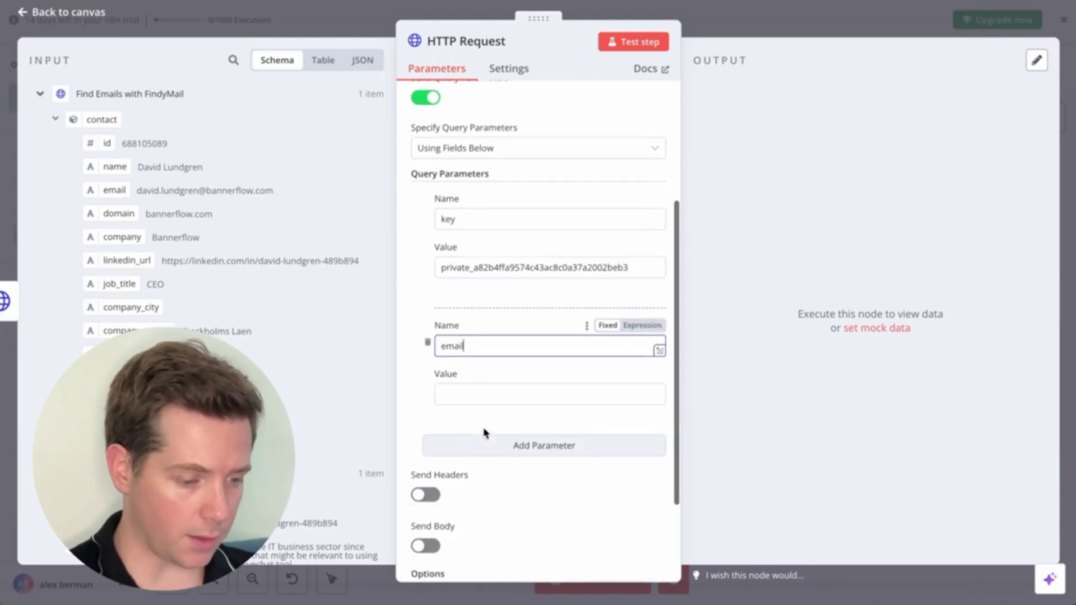
click(499, 387)
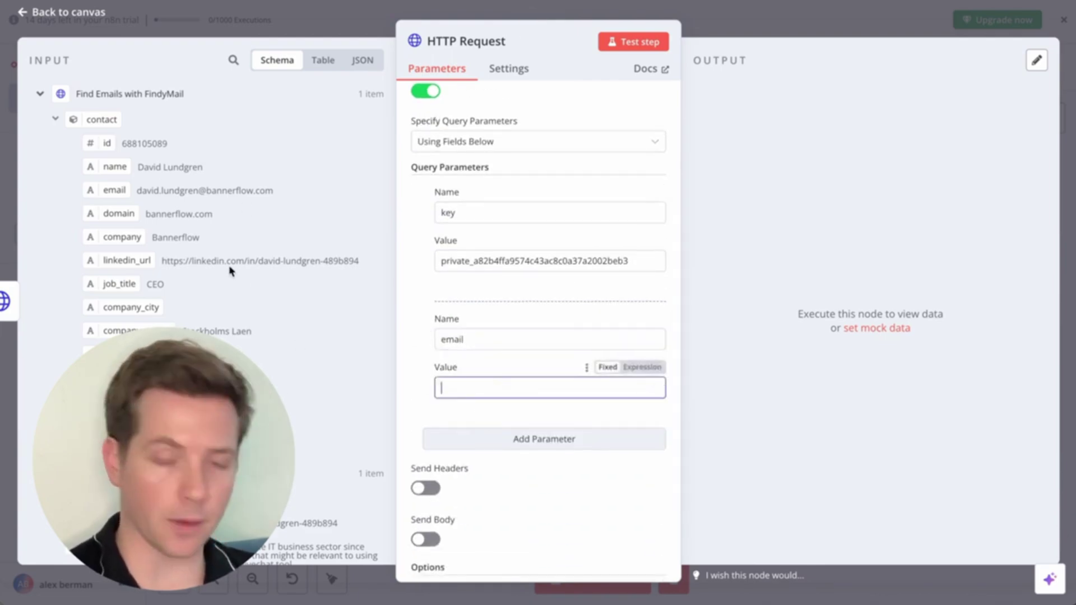
drag(114, 190, 538, 387)
- Test the NeverBounce request and rename its node "Validate Email in Neverbounce"
click(624, 41)
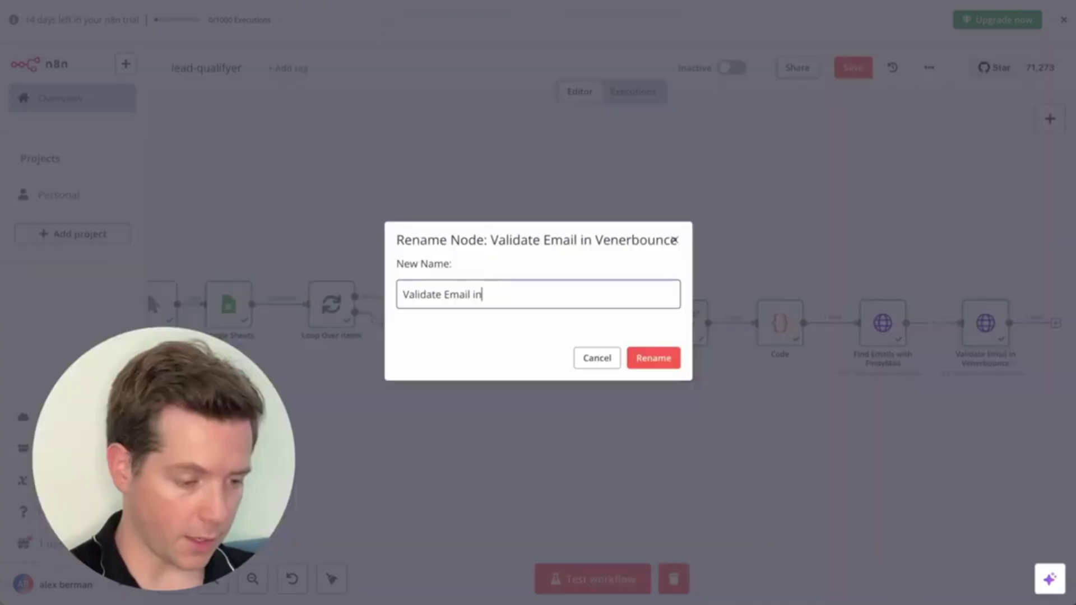
text(Nev)
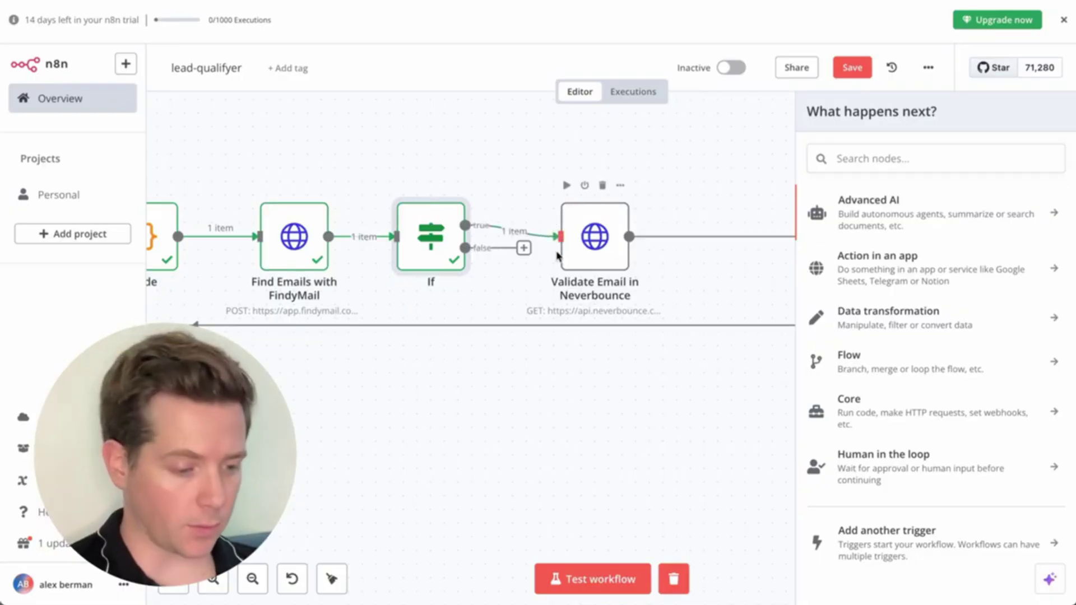
- Connect the first If node's false output back to the Loop Over Items node
scroll(353, 434, left, 15)
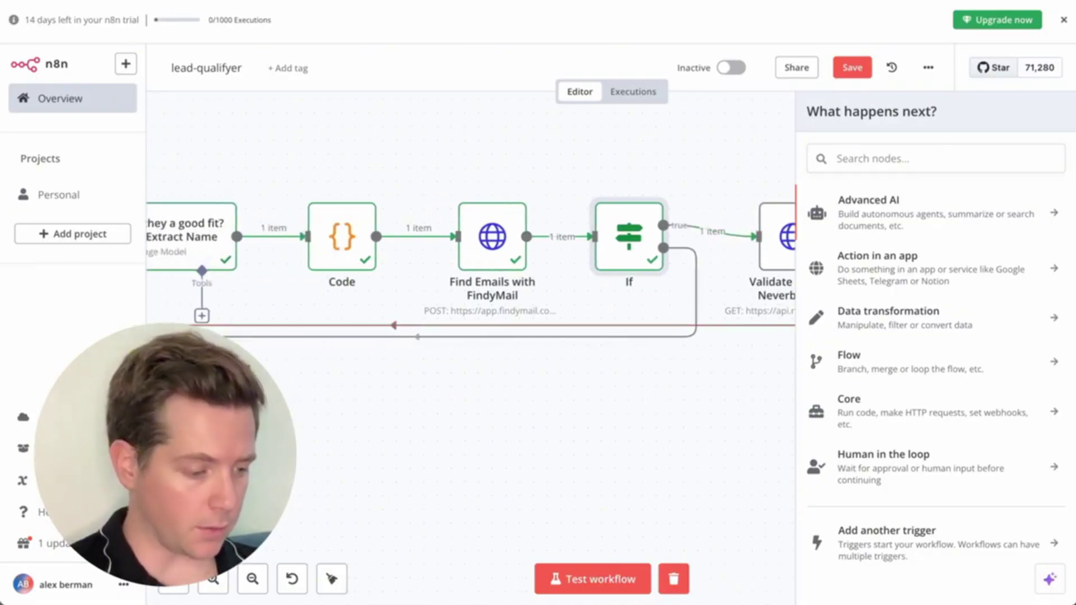
scroll(432, 408, left, 5)
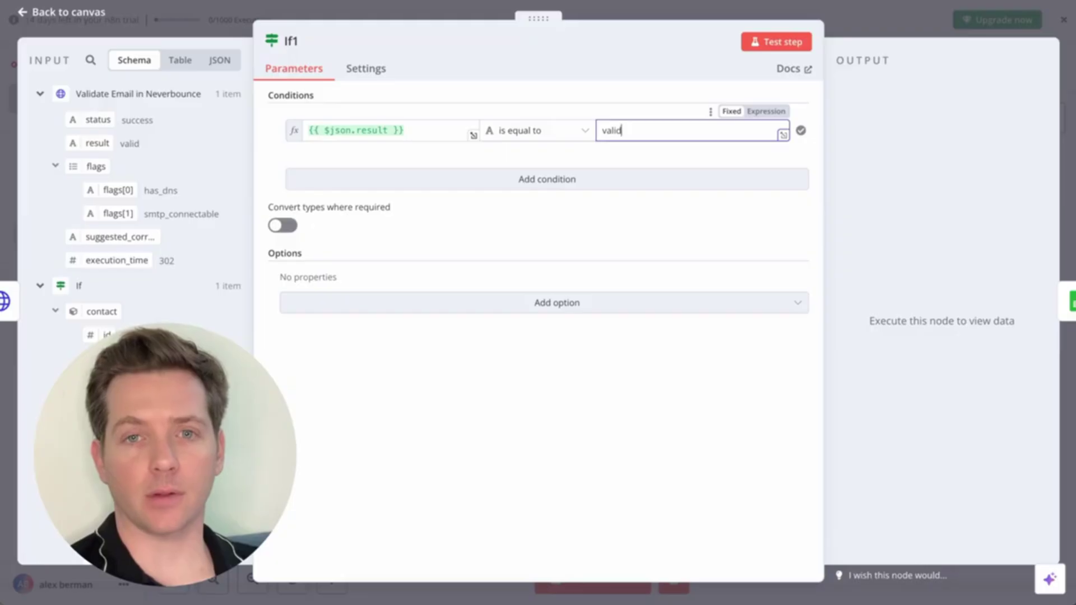
- Test the second If node with the condition that the NeverBounce result is equal to "valid", and route its false output back to the loop
click(776, 42)
key(Escape)
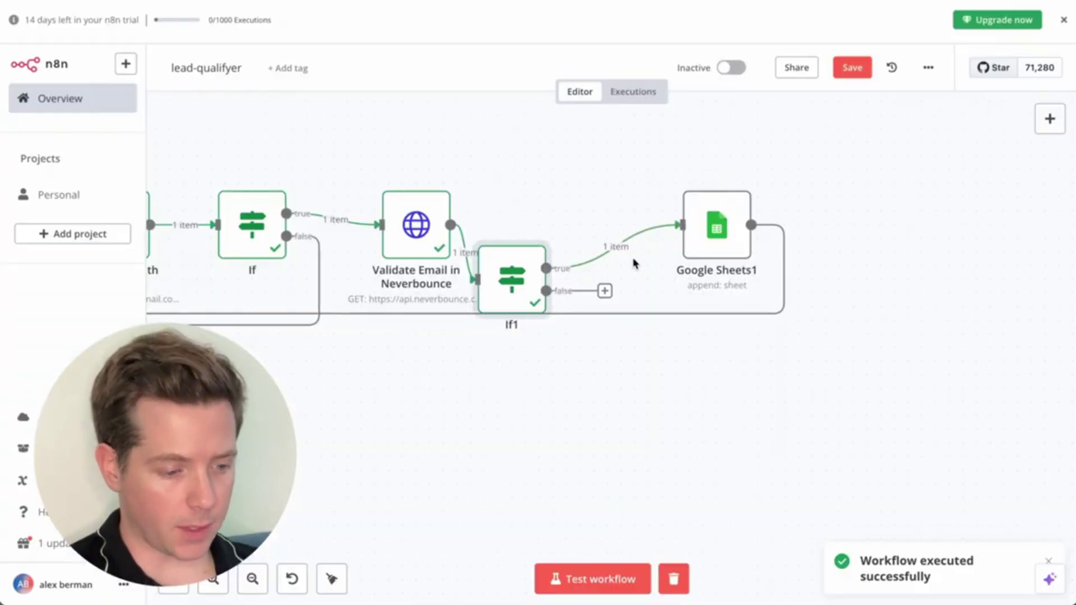
scroll(635, 263, left, 10)
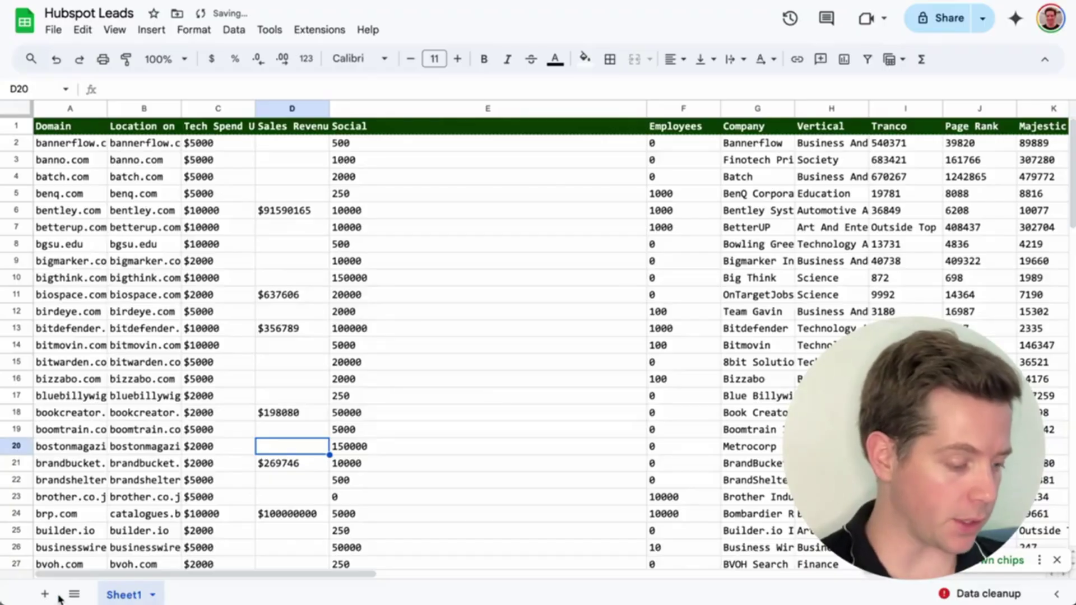
- In the Hubspot Leads spreadsheet in Google Sheets, add a sheet named "ProcessedLeads" with the header "Name" in A1
click(46, 593)
click(196, 590)
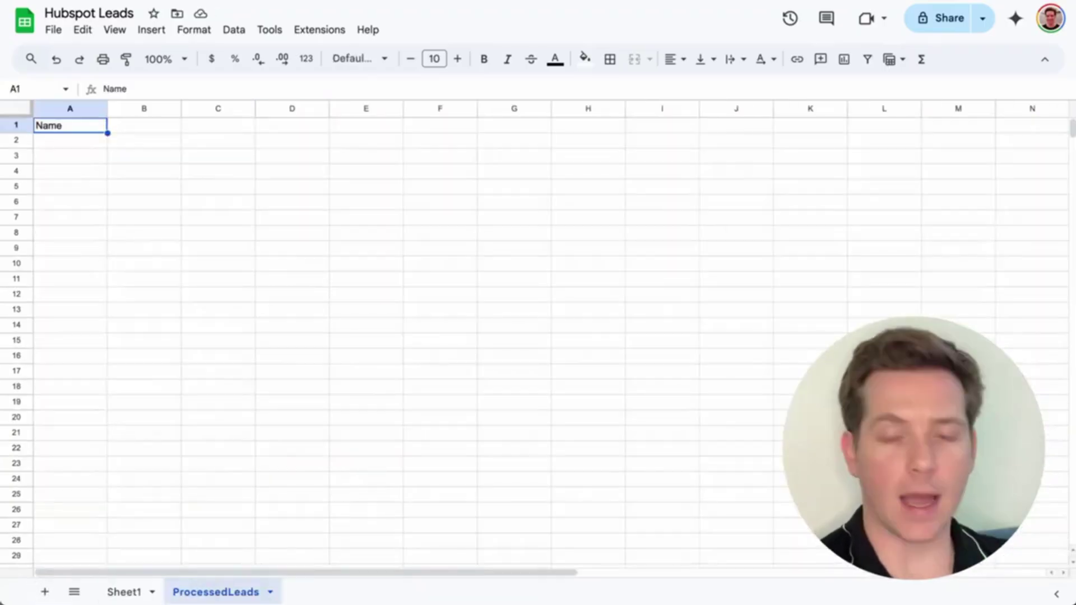
- Enter the remaining row 1 headers from B1 onward: "Email", "Linkedin", "Summary", "Good fit?" and "Domain"
click(144, 125)
text(Email)
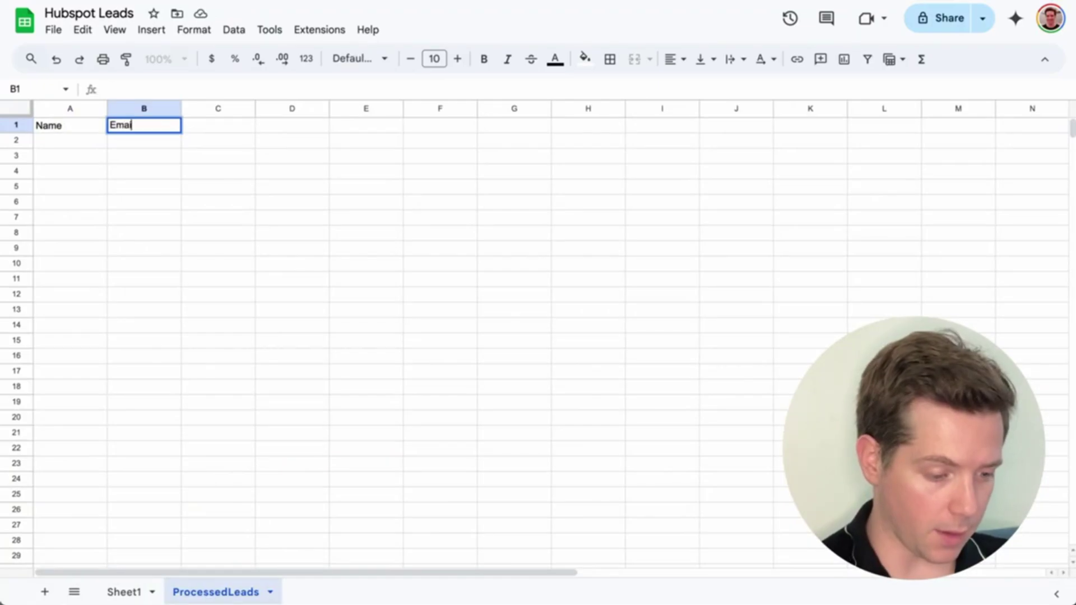
key(Tab)
text(Linkedin)
key(Tab)
text(Summary)
key(Tab)
text(Good fit?)
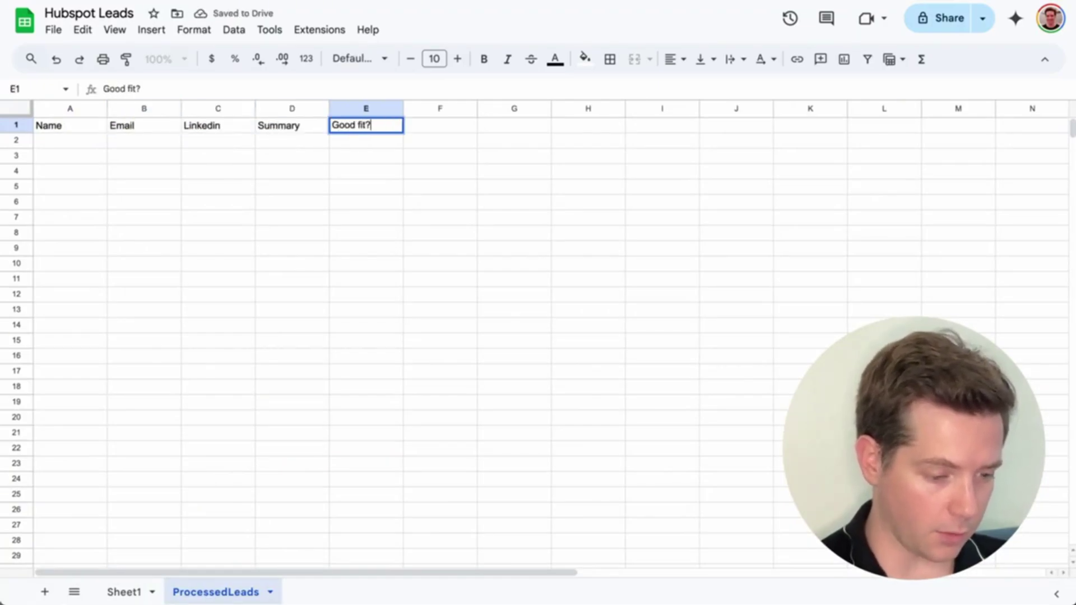
key(Tab)
text(Done)
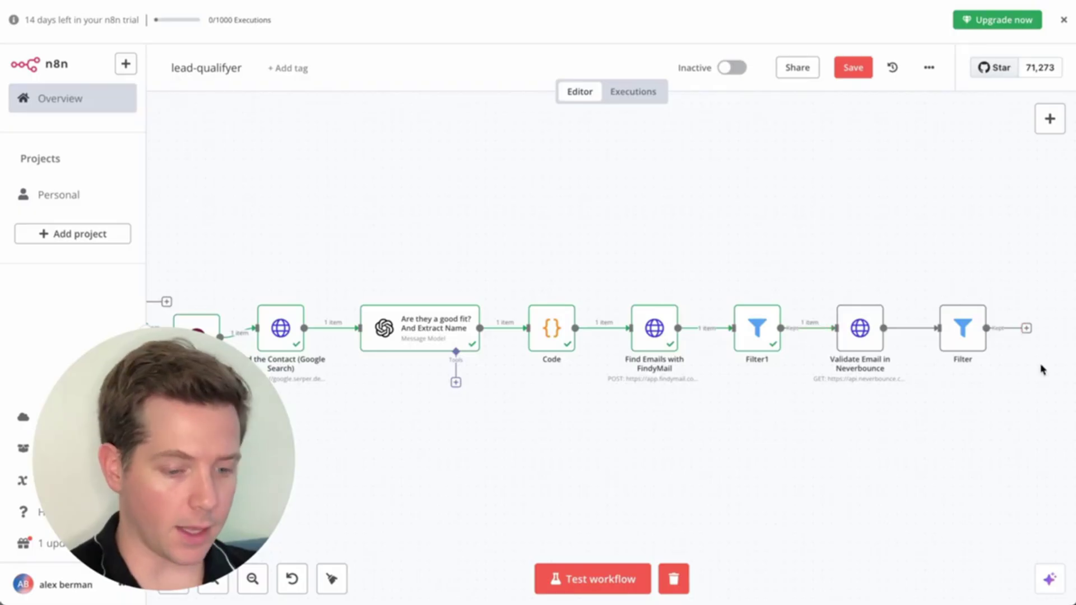
- Back in n8n, add a Google Sheets Append Row node after the last Filter node, targeting the ProcessedLeads sheet of Hubspot Leads
click(1026, 328)
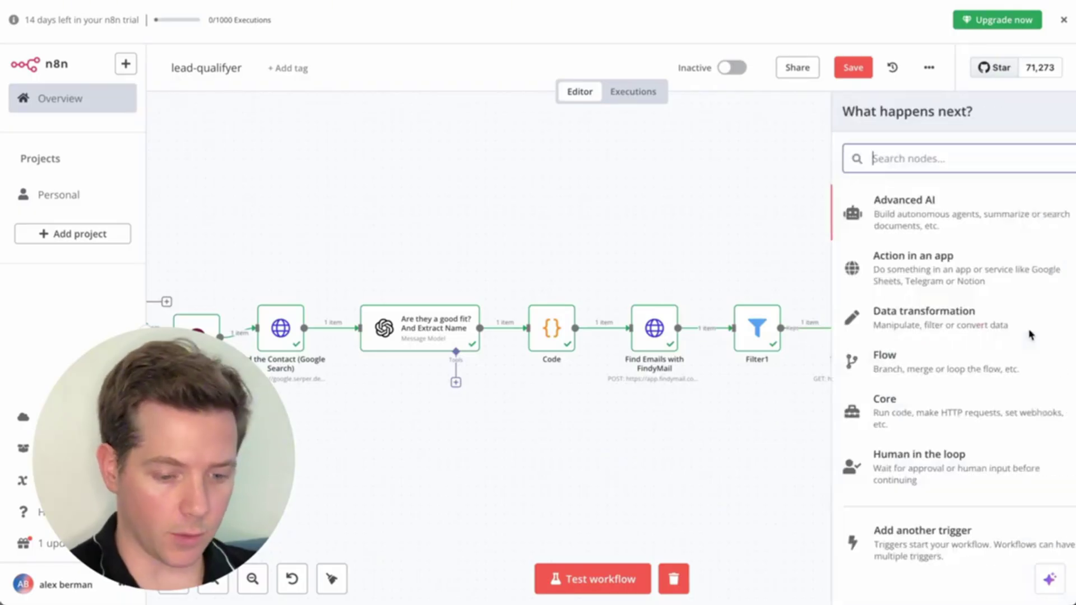
text(she)
key(Return)
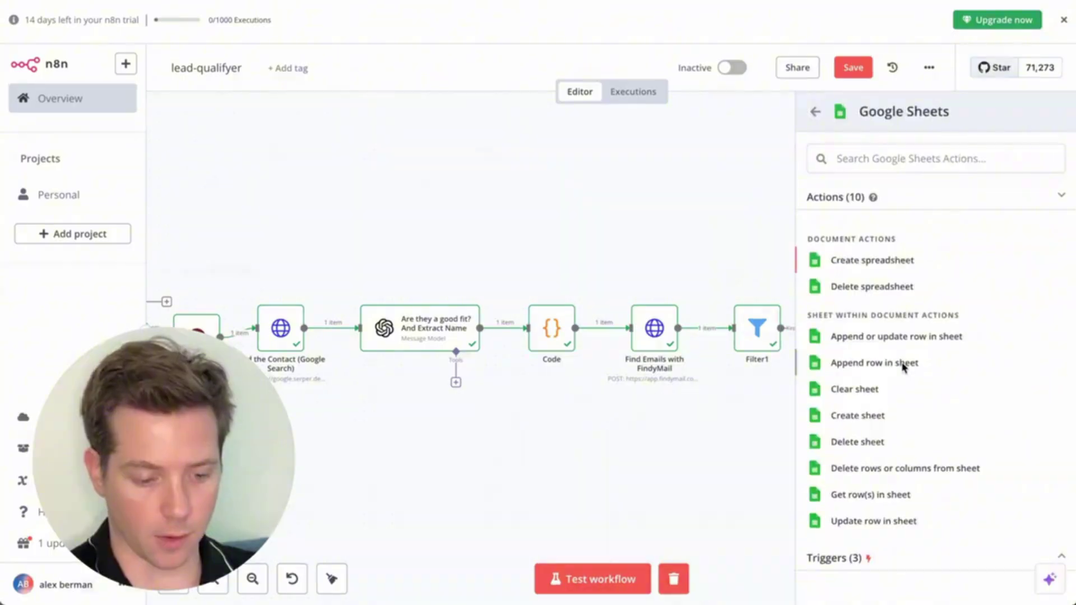
click(902, 364)
click(532, 317)
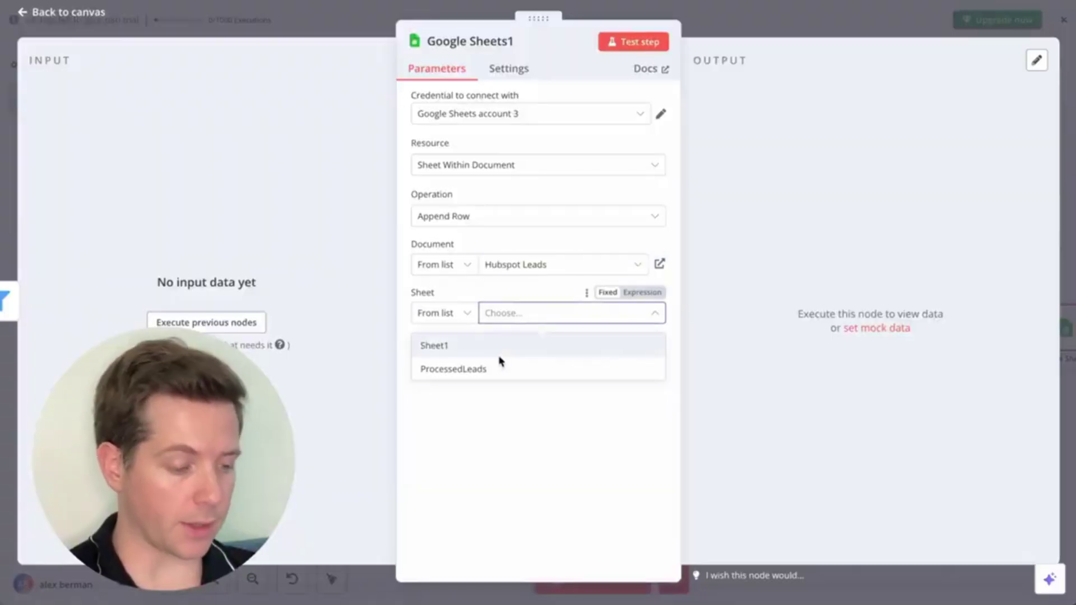
click(498, 367)
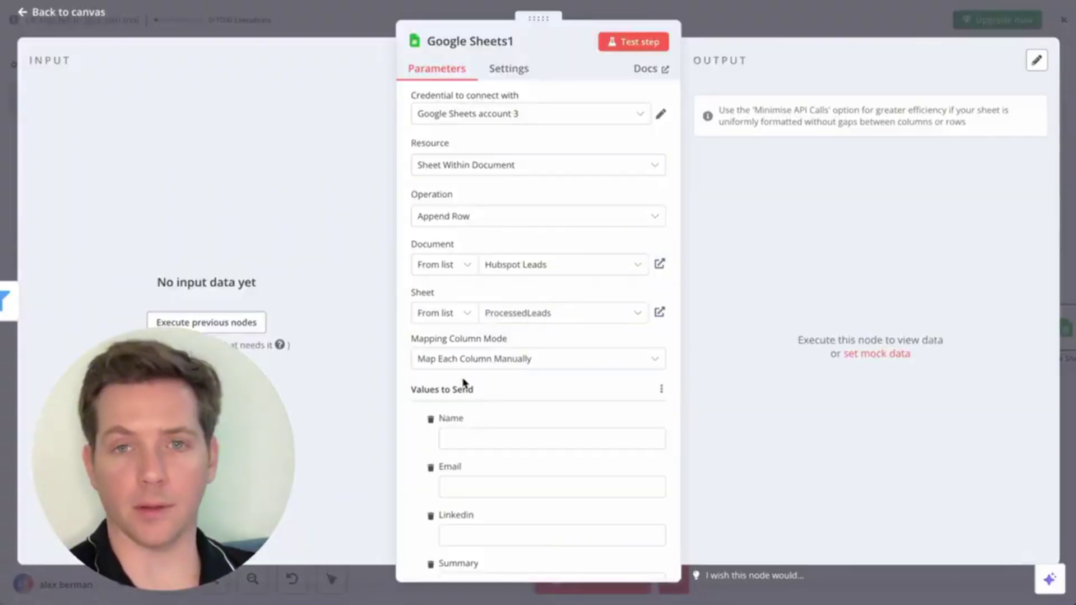
- Execute the previous nodes and map their output fields to the Name, Email, Linkedin, Summary, Good fit? and Domain columns
scroll(463, 383, down, 3)
click(241, 322)
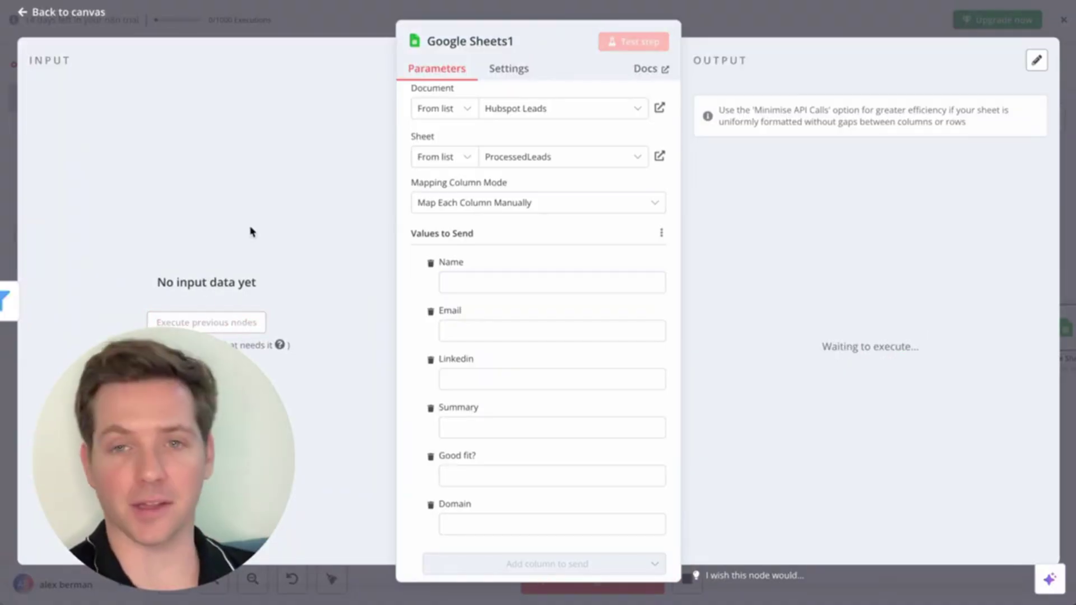
drag(115, 202, 504, 283)
drag(116, 224, 469, 385)
drag(116, 285, 469, 442)
drag(101, 380, 481, 507)
drag(101, 414, 532, 571)
scroll(471, 411, down, 3)
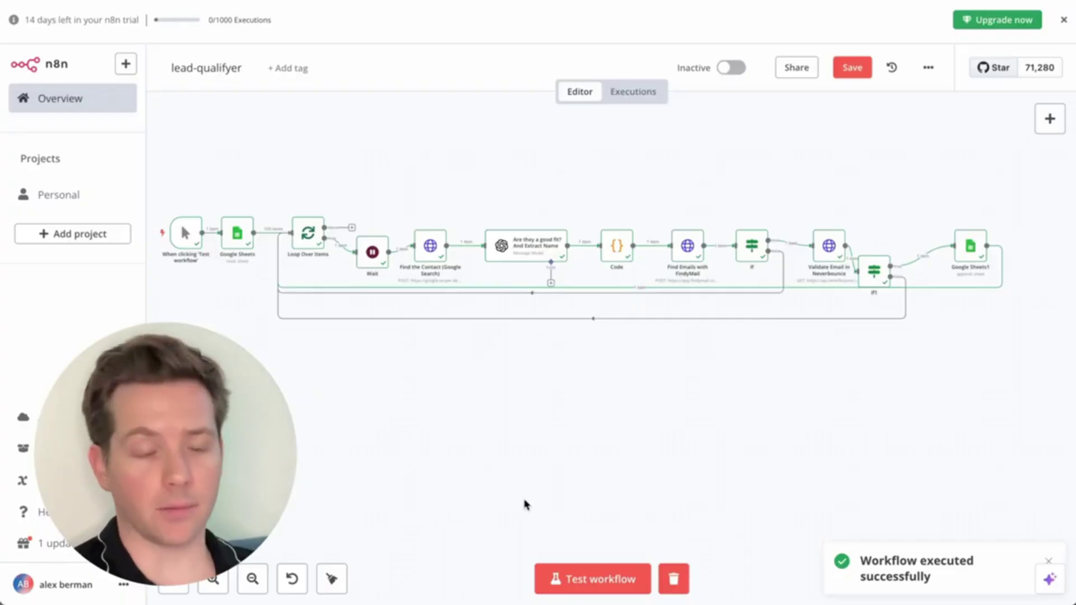
- Test the complete workflow and check the appended rows in the ProcessedLeads sheet in Google Sheets
click(583, 579)
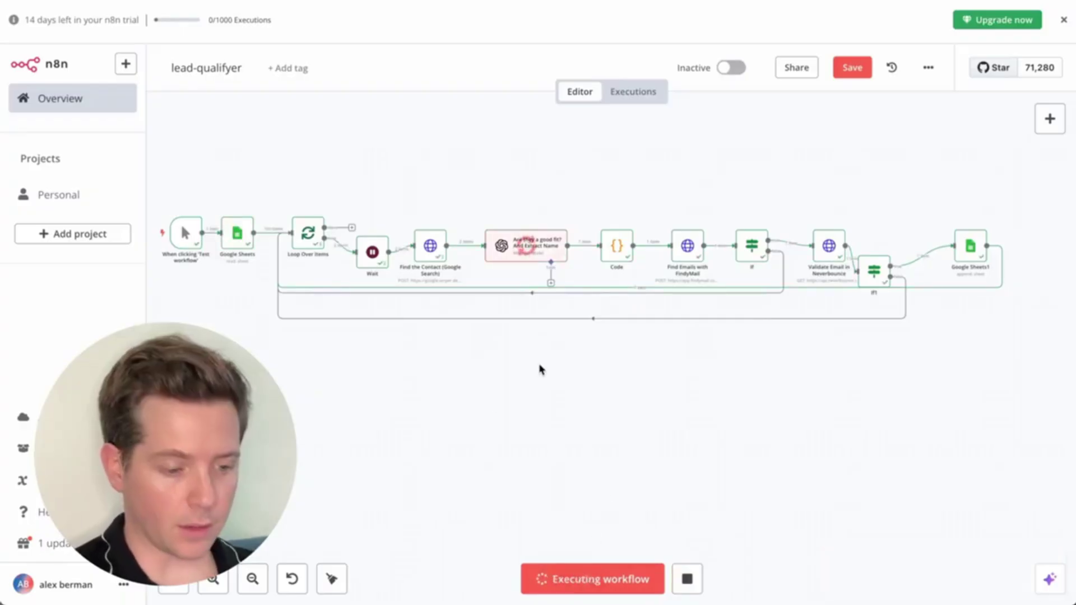
click(188, 233)
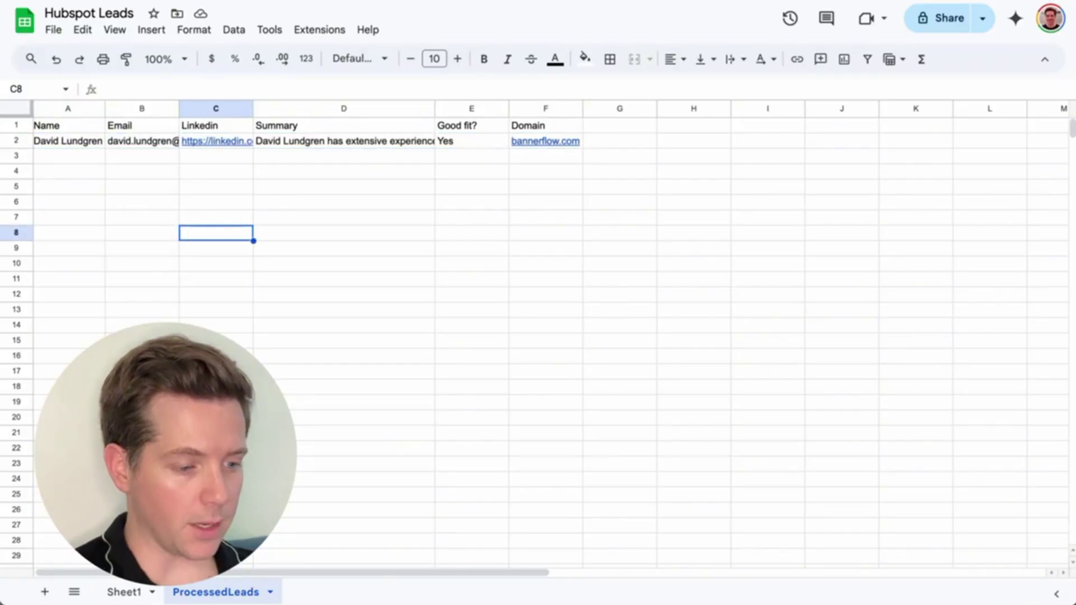